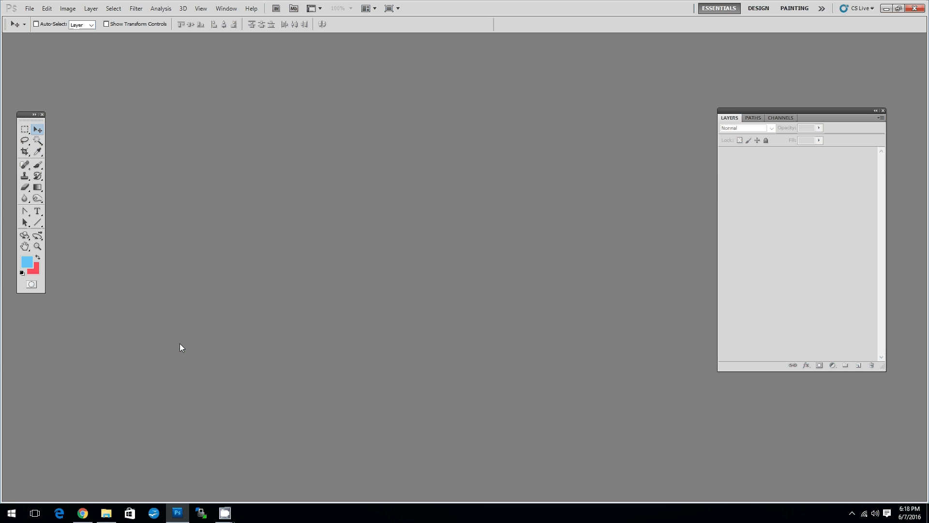
Step: Bring up the files folder and check the .abr brushes, .atn action and .pat patterns files
left_click(106, 514)
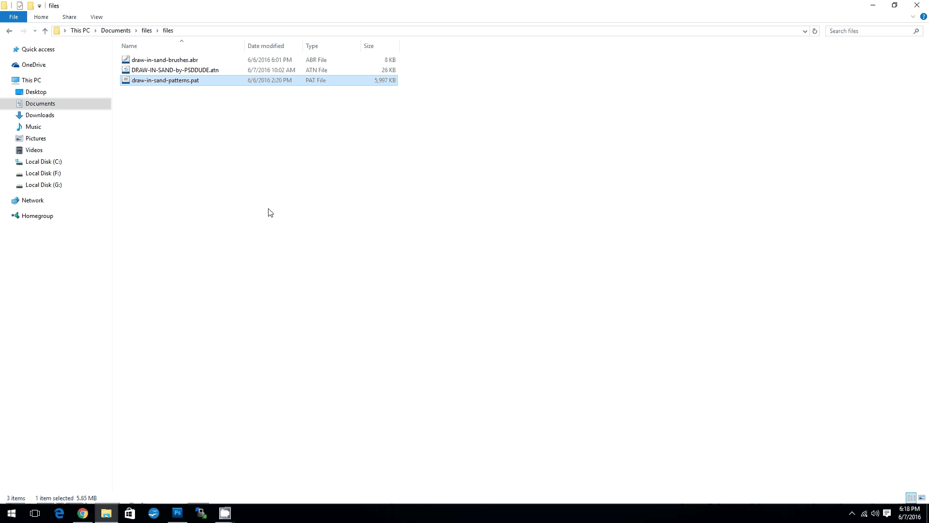
left_click(222, 173)
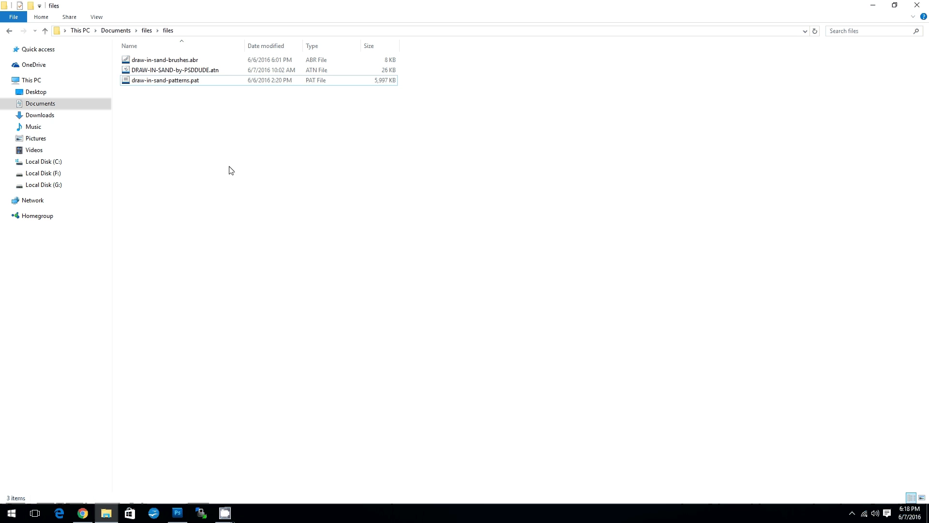
left_click(189, 64)
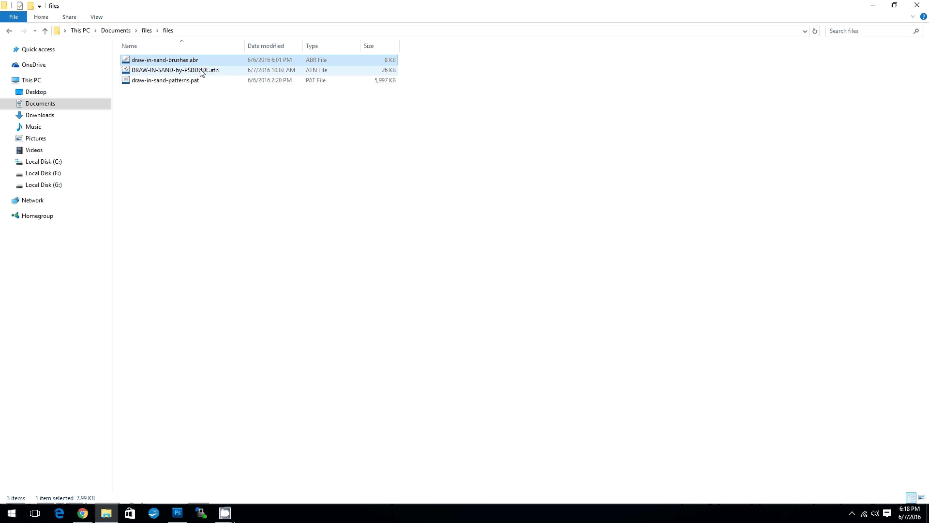
left_click(200, 71)
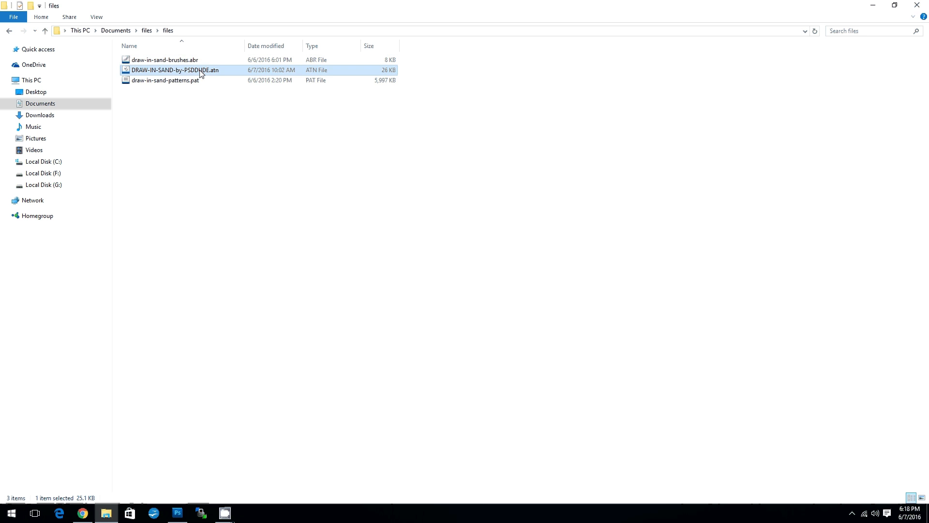
left_click(189, 82)
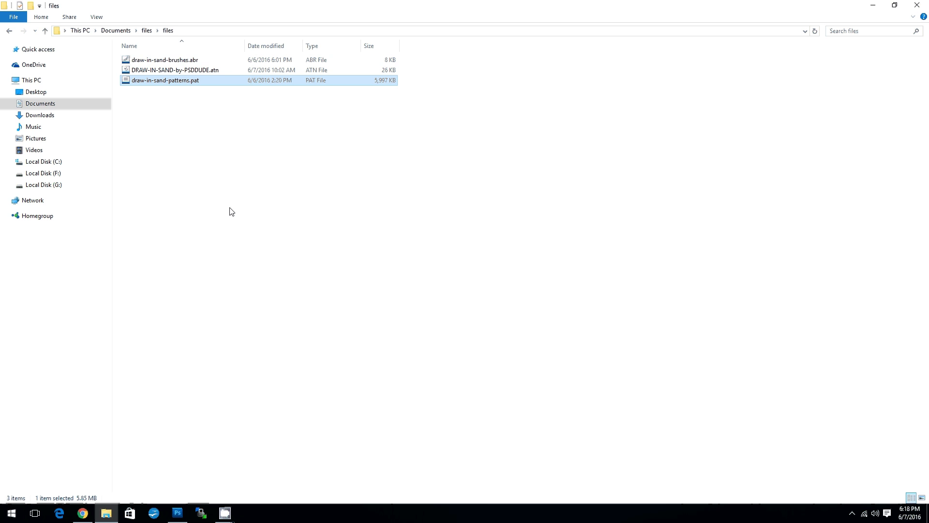
Step: Load draw-in-sand-brushes.abr into the Brushes presets through Edit > Preset Manager
left_click(177, 514)
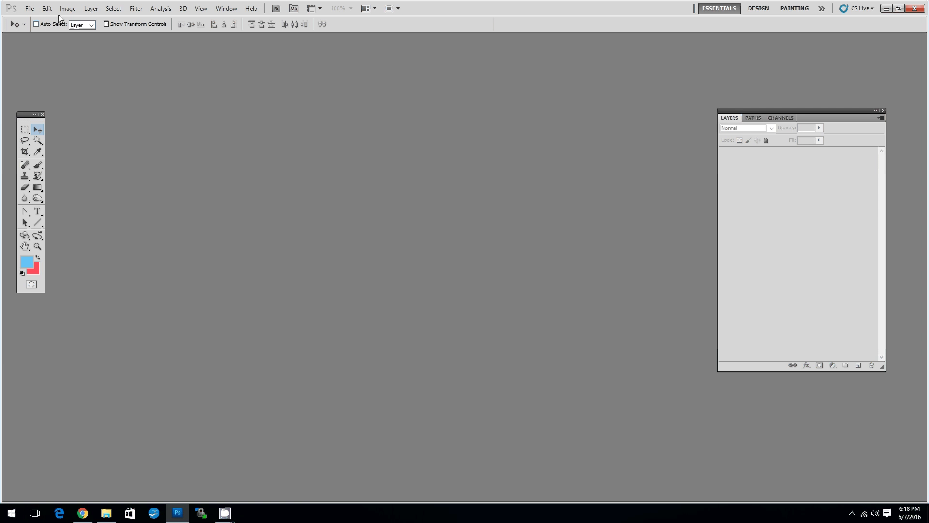
left_click(46, 8)
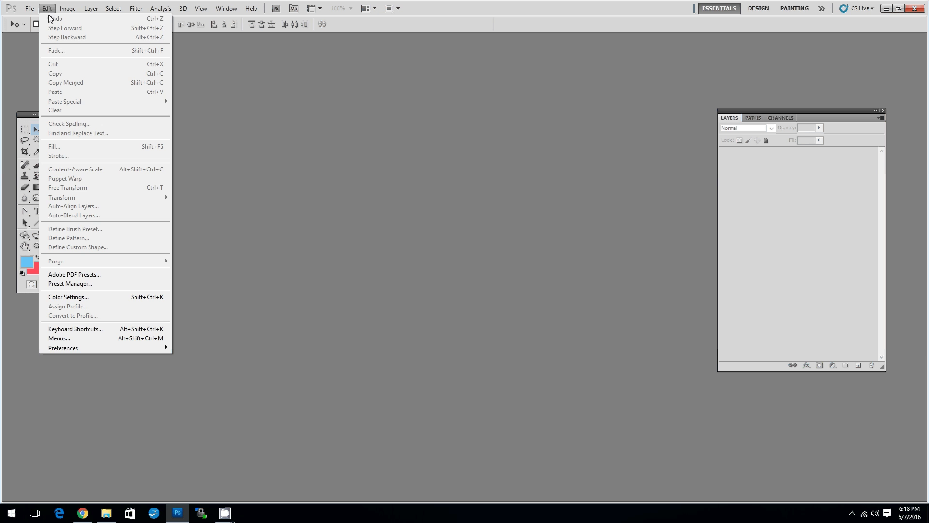
left_click(85, 283)
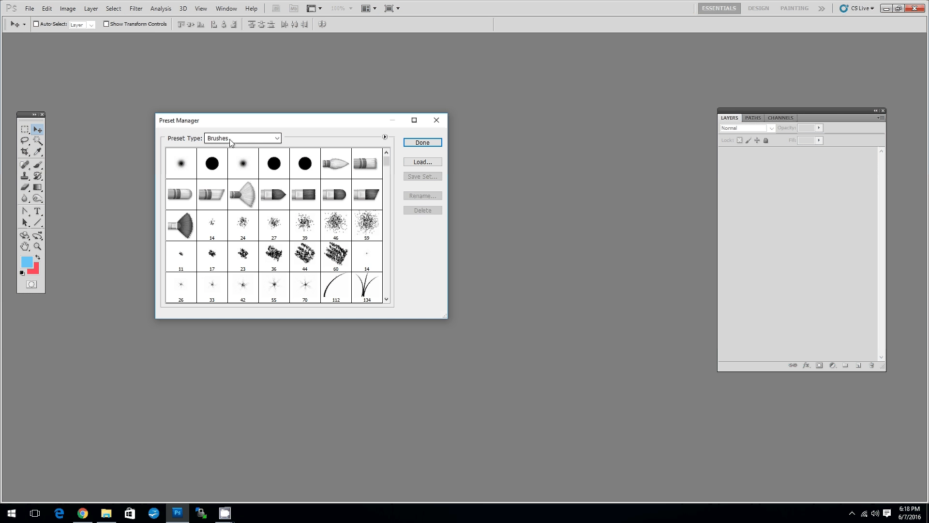
left_click(427, 164)
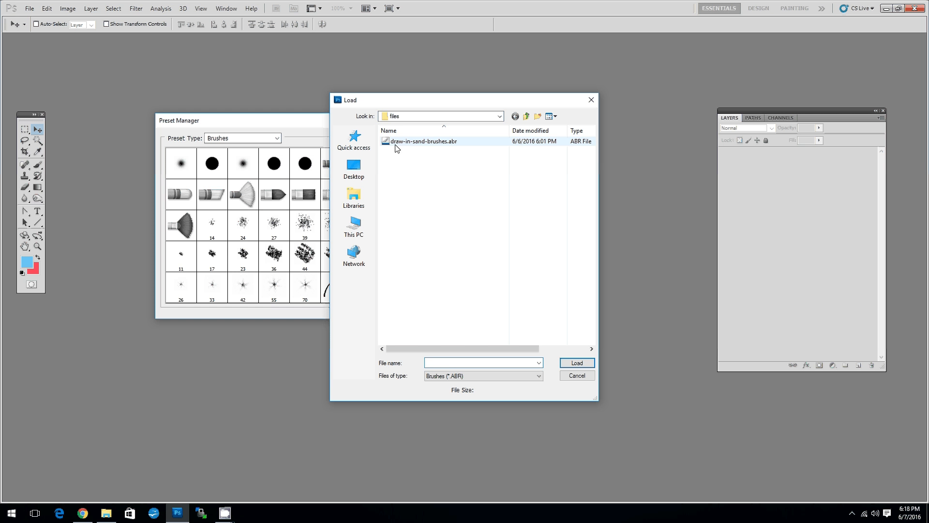
left_click(436, 142)
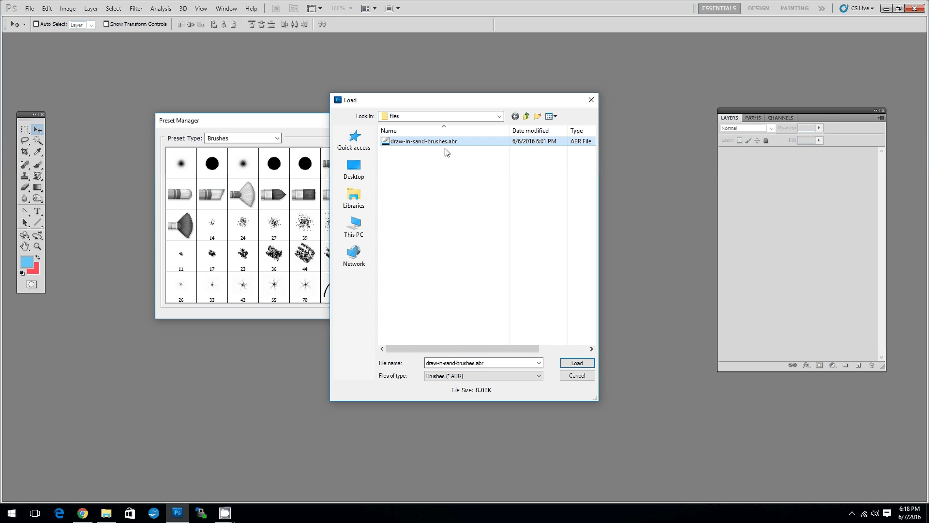
left_click(579, 364)
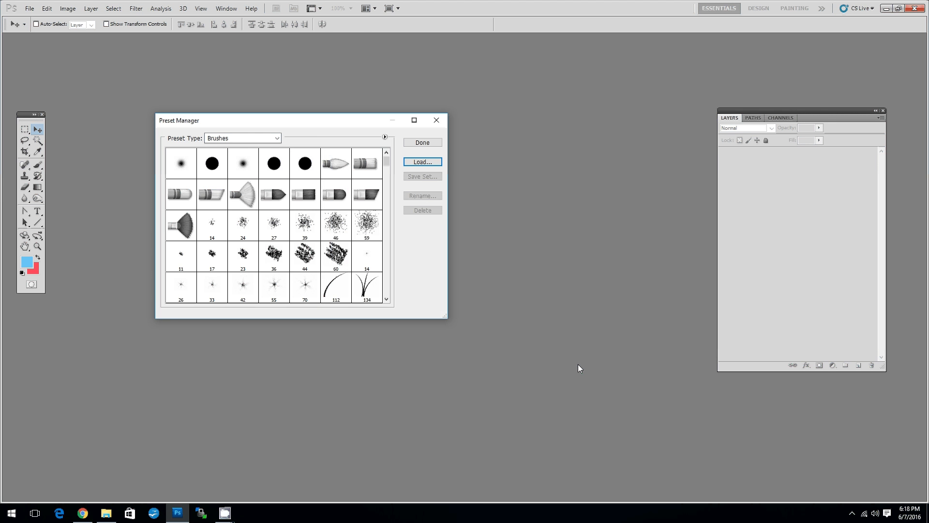
Step: Load draw-in-sand-patterns.pat into the Patterns presets
left_click(277, 139)
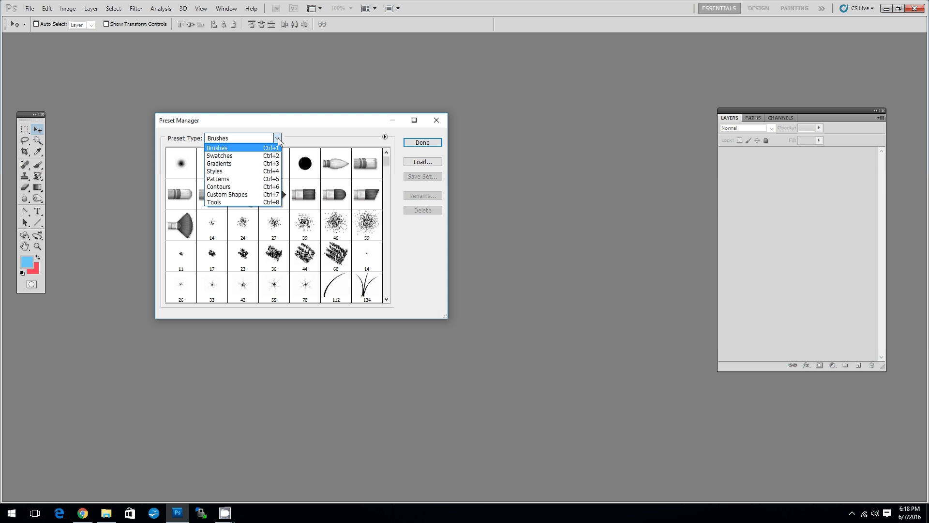
left_click(230, 182)
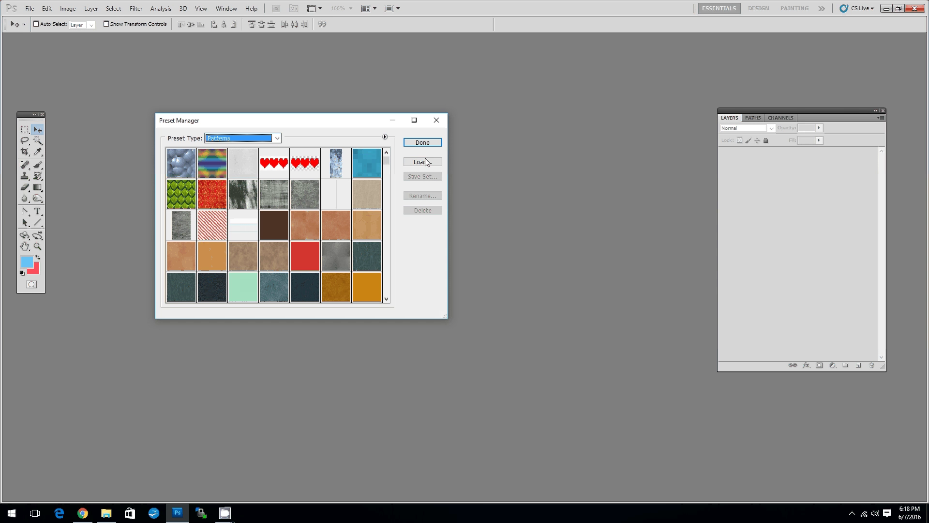
left_click(422, 163)
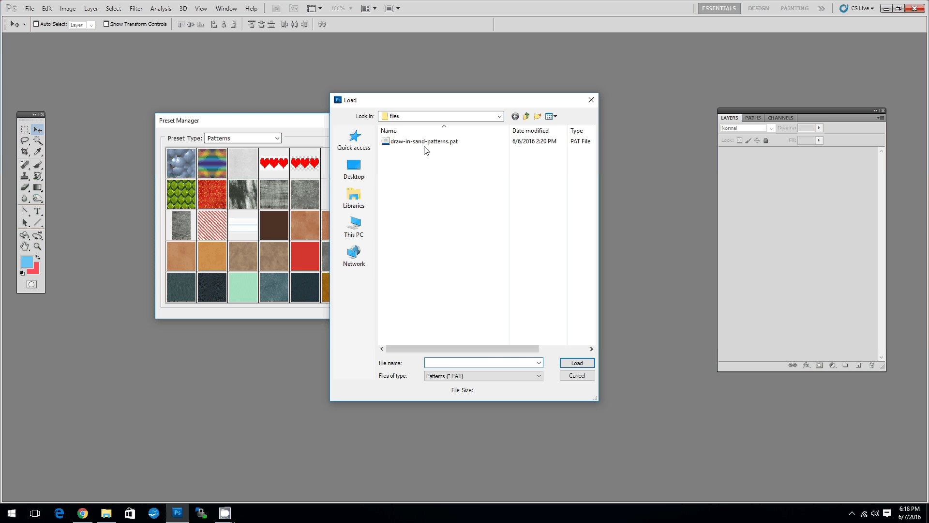
left_click(426, 142)
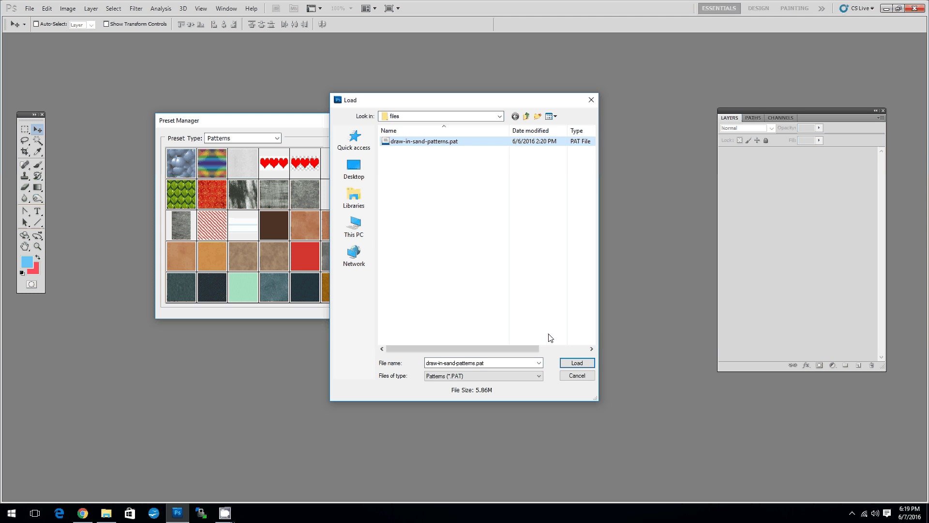
left_click(576, 363)
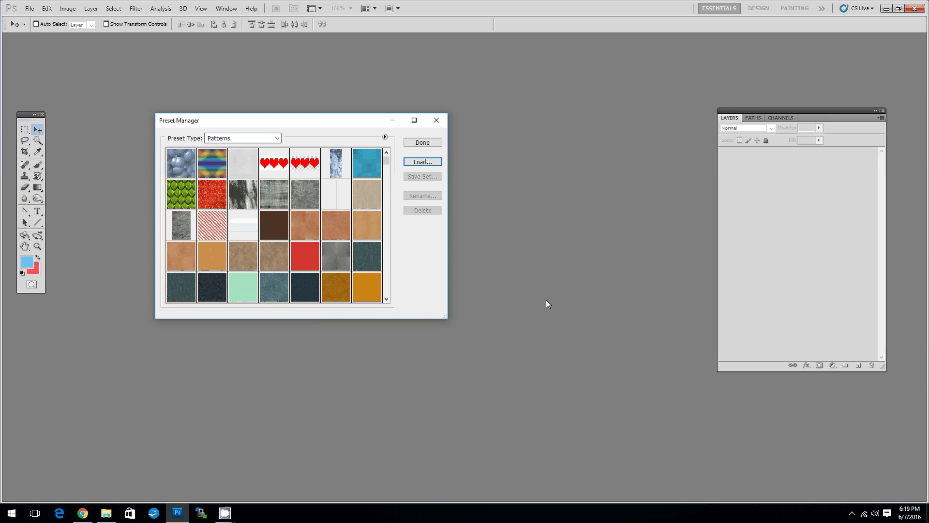
mouse_move(387, 160)
left_mouse_down()
mouse_move(394, 299)
mouse_move(402, 156)
left_mouse_up()
Step: Switch the Preset Manager back to Brushes, view the new sand brushes, and close it
left_click(237, 139)
left_click(237, 147)
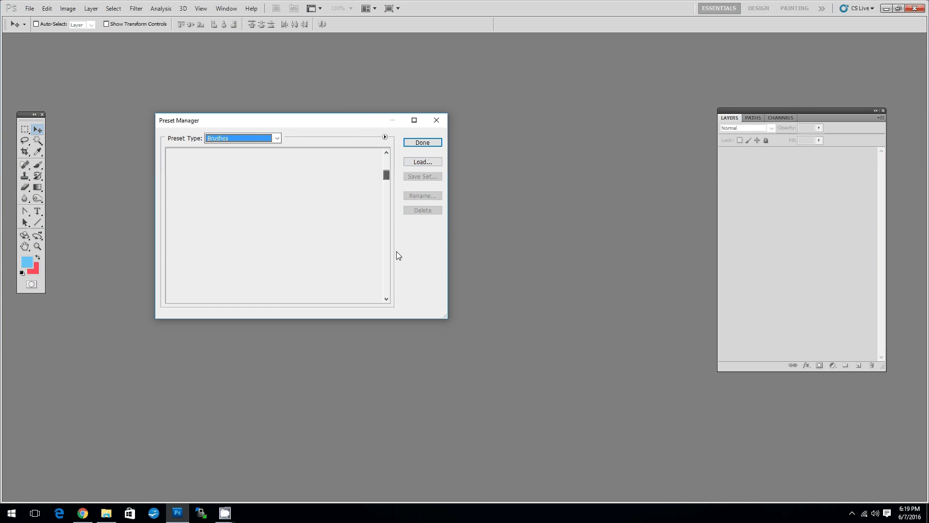
left_click(386, 292)
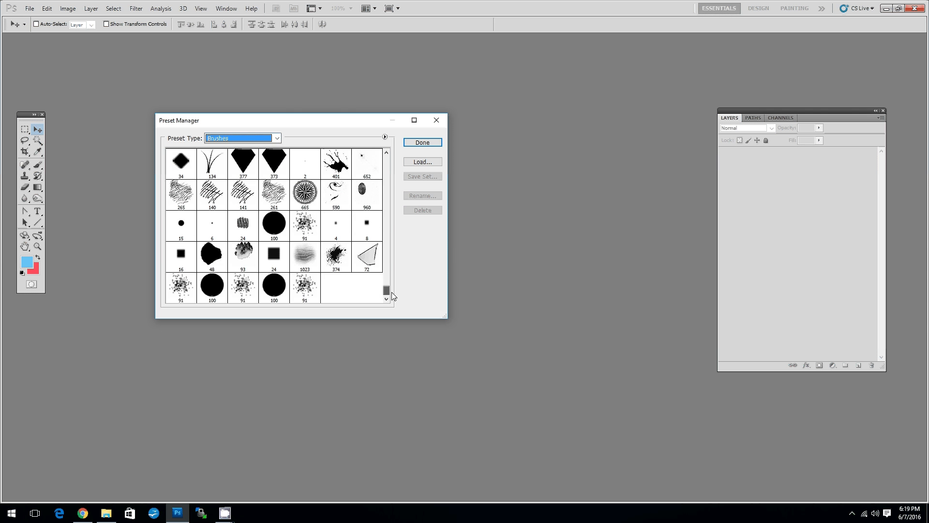
left_click(422, 143)
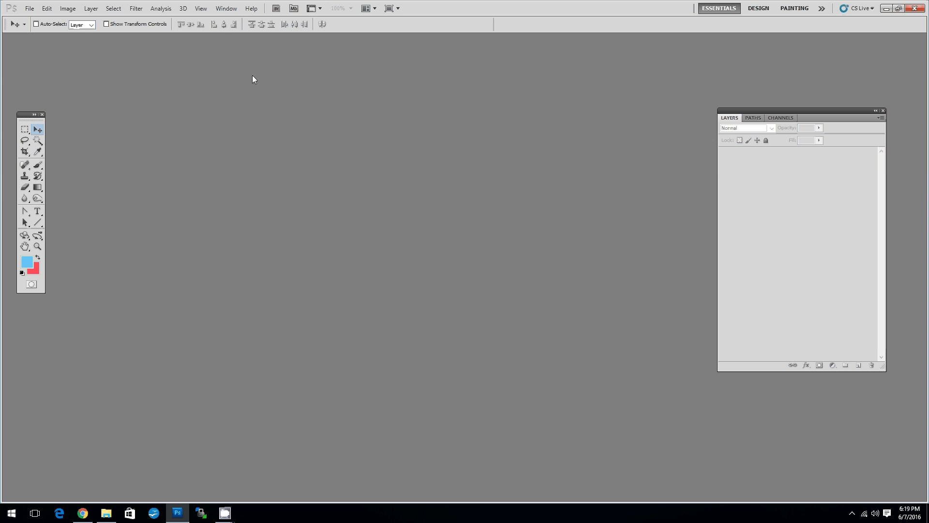
Step: Show the Actions panel and load the DRAW-IN-SAND-by-PSDDUDE.atn action set
left_click(228, 9)
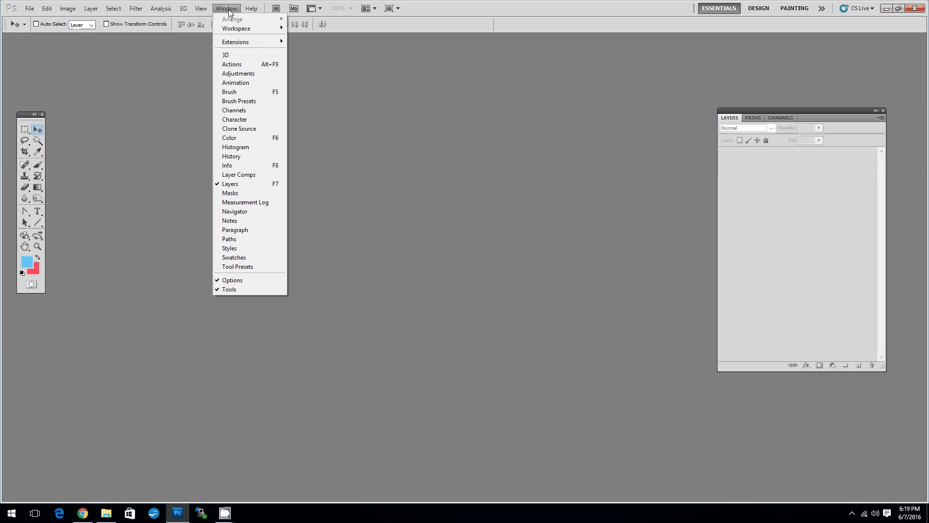
left_click(239, 64)
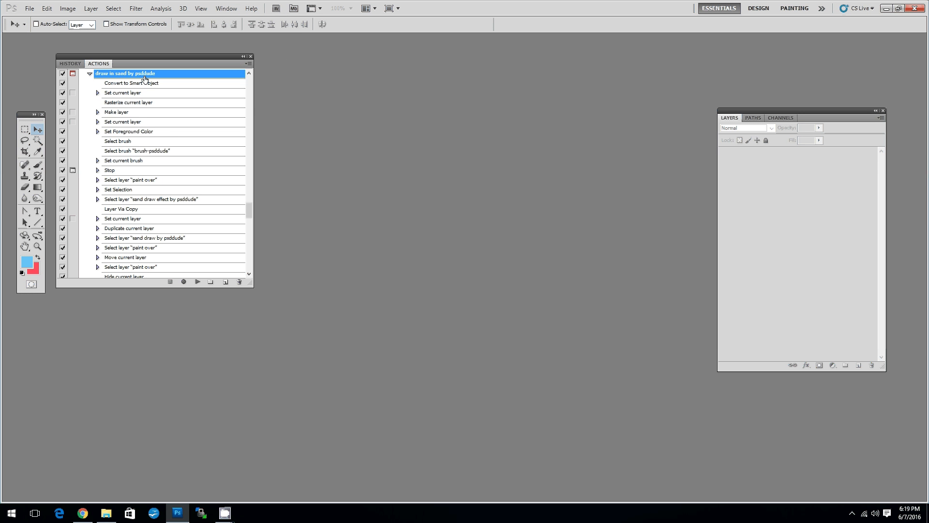
left_click_drag(251, 214, 250, 210)
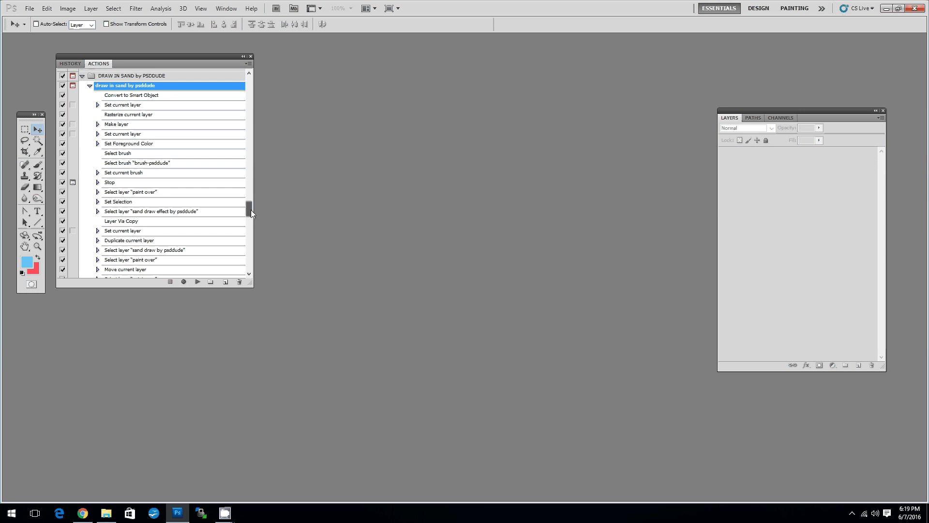
left_click(127, 76)
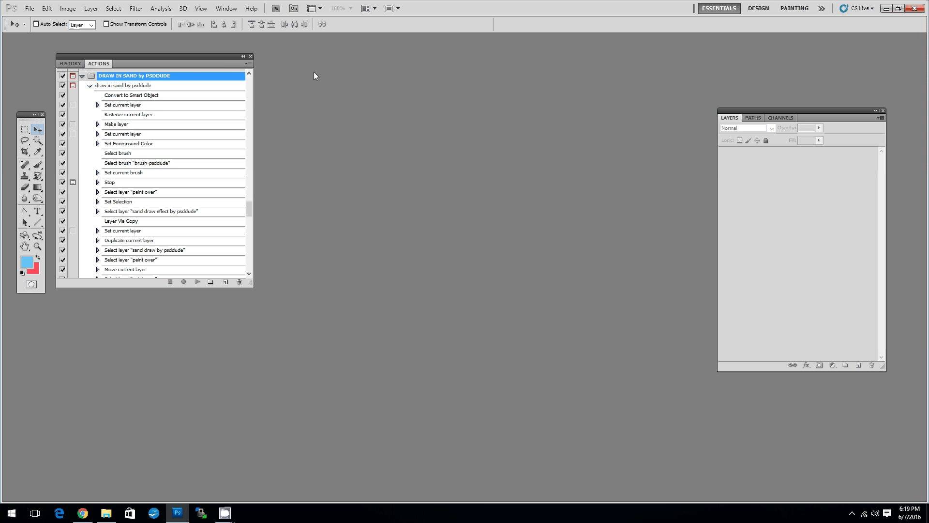
left_click(249, 64)
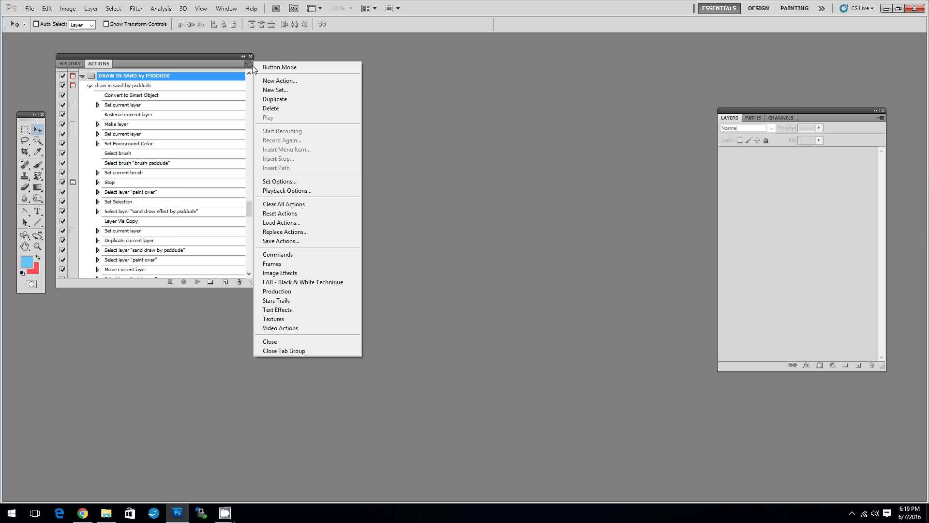
left_click(281, 222)
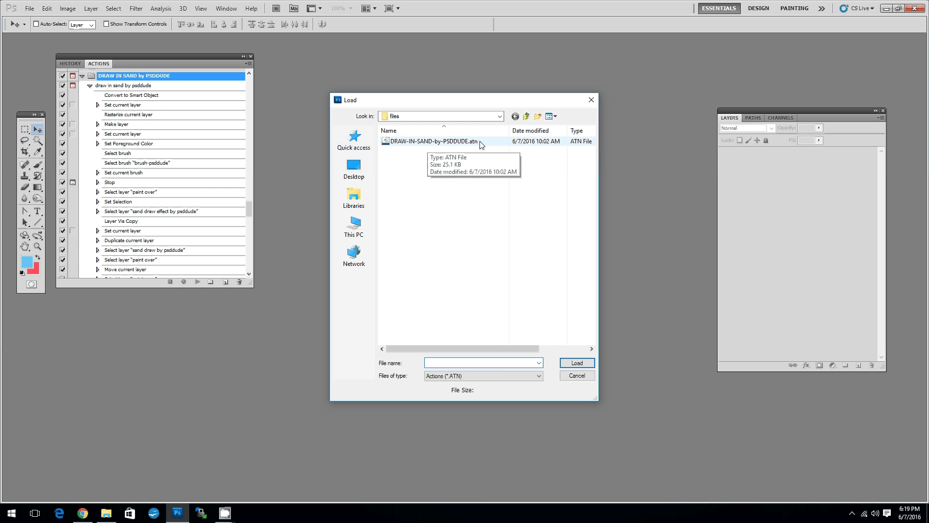
left_click(422, 146)
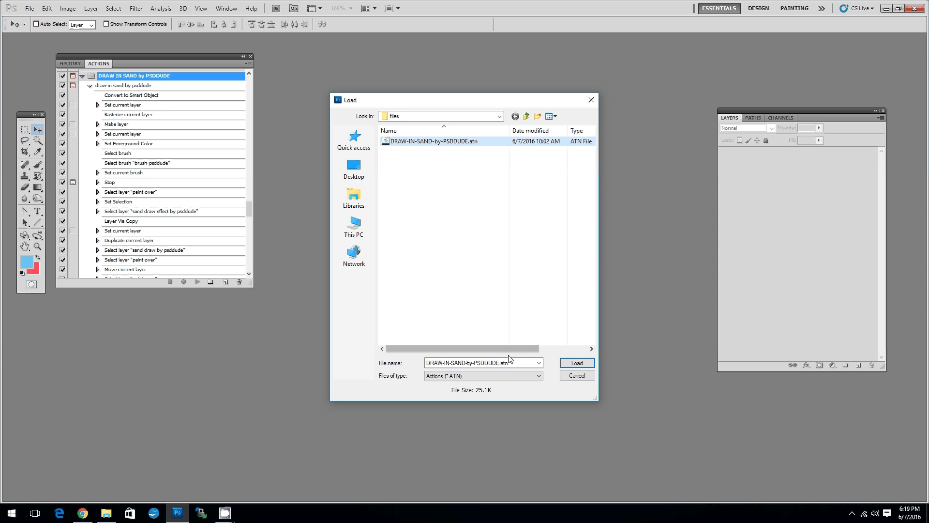
left_click(571, 366)
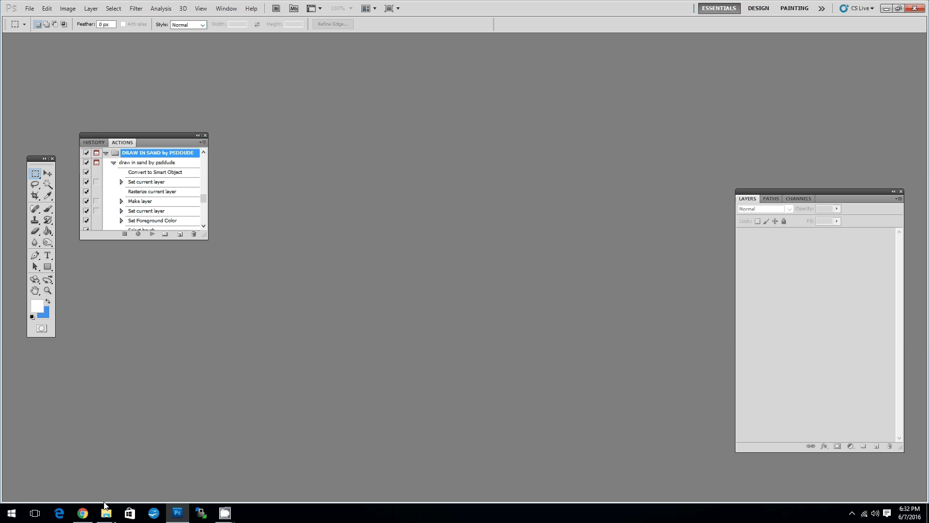
Step: Drag pirate.jpg from the tutorial-images folder onto Photoshop to open it
mouse_move(107, 514)
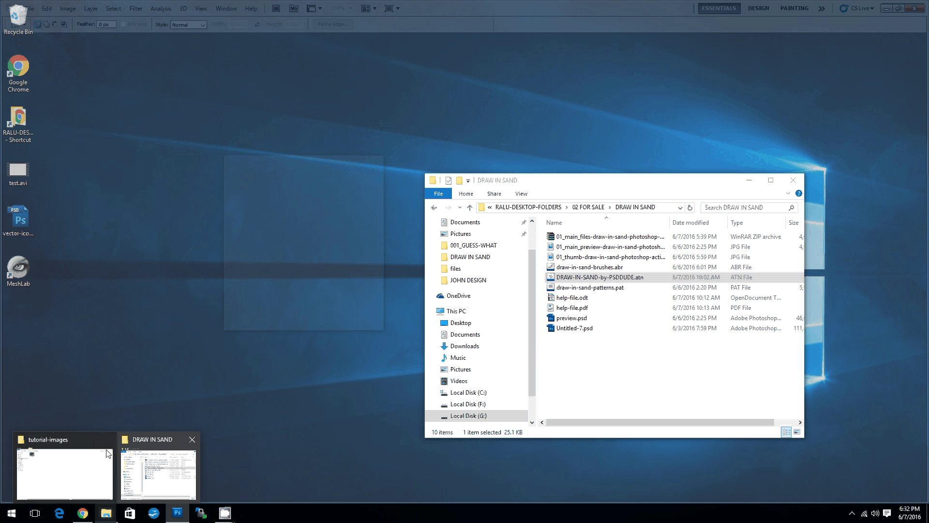
left_click(108, 453)
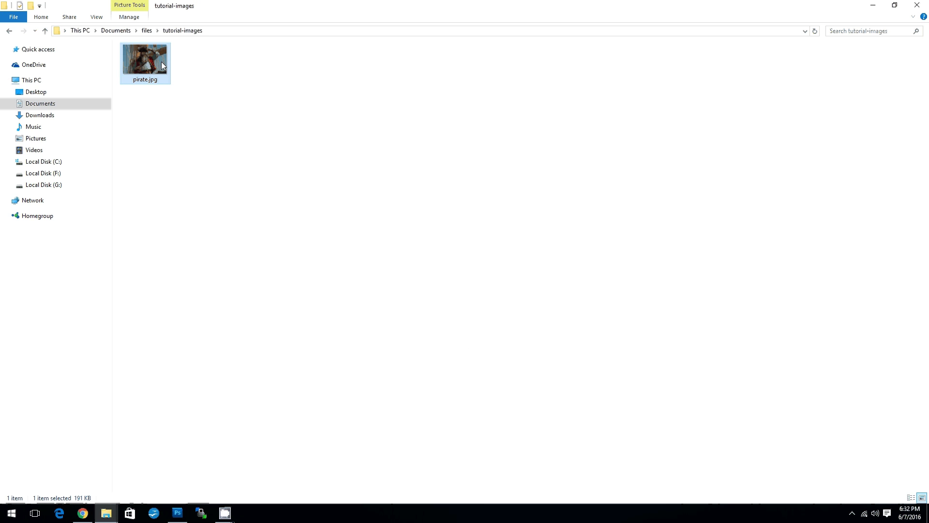
left_click_drag(161, 62, 397, 194)
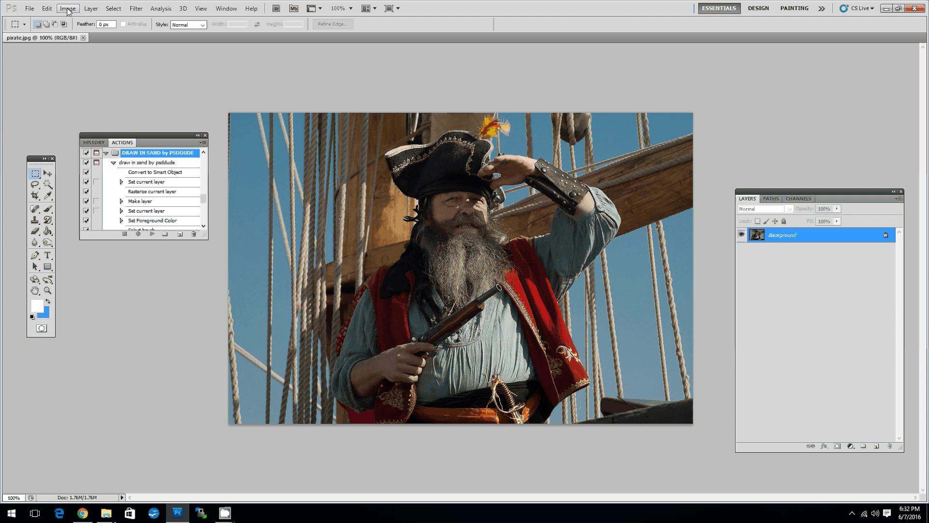
Step: Convert the Background to Layer 0 and select the 'draw in sand by psddude' action
double_click(785, 235)
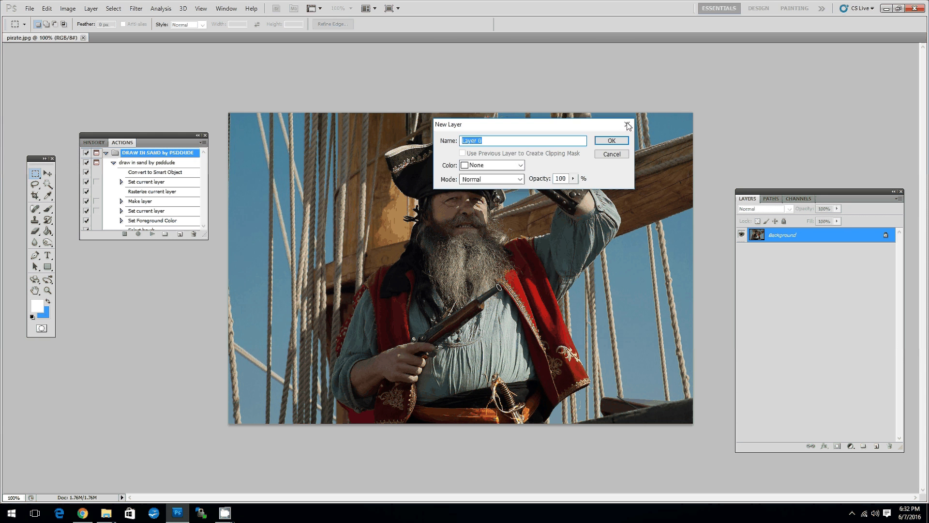
left_click(613, 141)
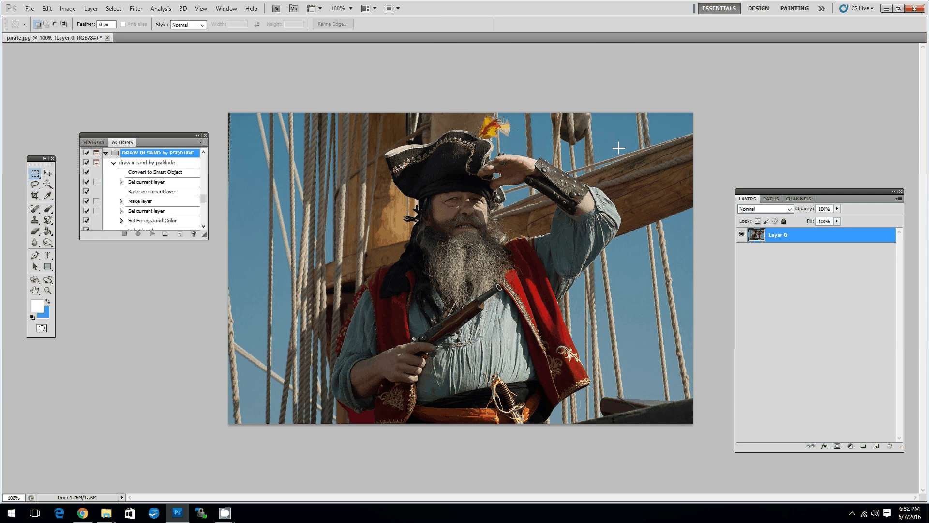
left_click(139, 164)
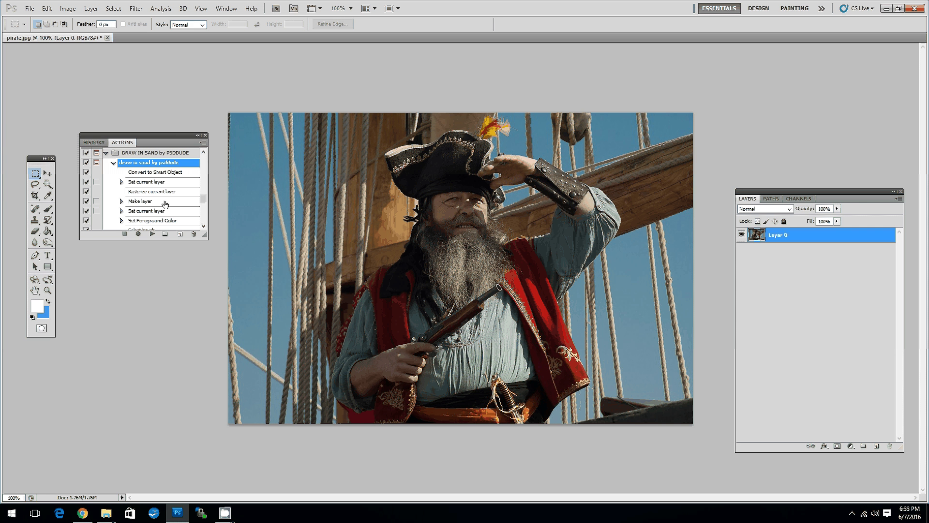
Step: Play the sand-drawing action up to its paint over message and stop it
left_click(151, 234)
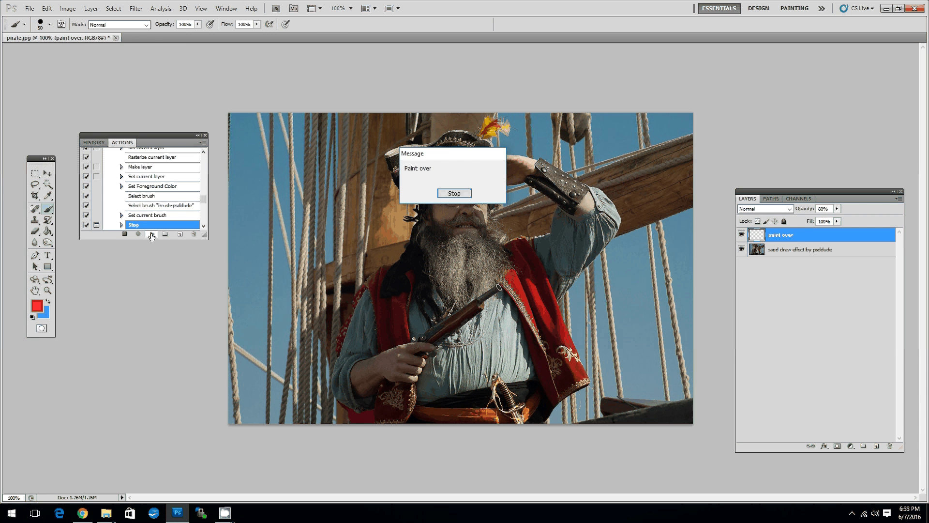
left_click_drag(448, 155, 291, 132)
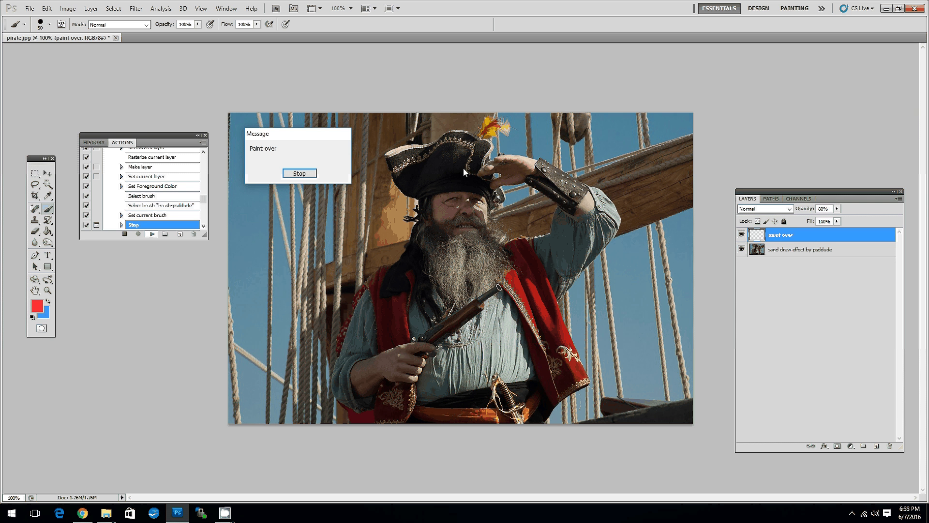
left_click(303, 176)
left_click(300, 174)
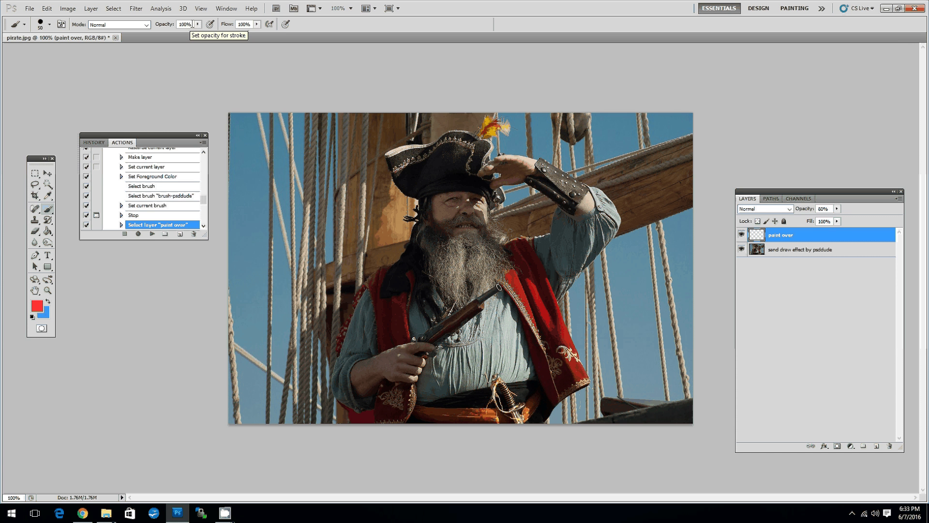
Step: Shrink the brush to 35 px and paint red across the pirate's hat
left_click(50, 25)
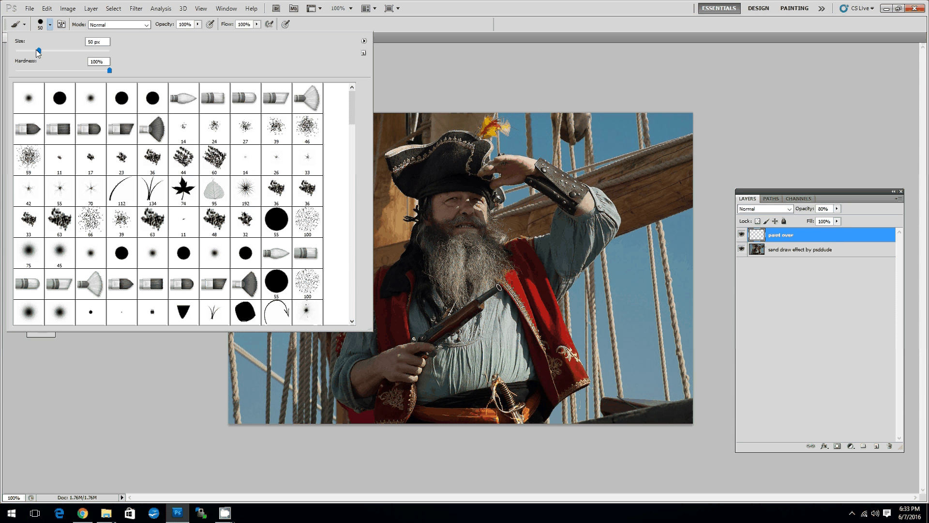
left_click_drag(38, 50, 35, 51)
left_click_drag(34, 51, 32, 51)
mouse_move(391, 157)
left_mouse_down()
mouse_move(454, 141)
mouse_move(574, 190)
mouse_move(591, 243)
mouse_move(562, 191)
mouse_move(524, 172)
mouse_move(574, 209)
mouse_move(559, 237)
mouse_move(494, 253)
left_mouse_up()
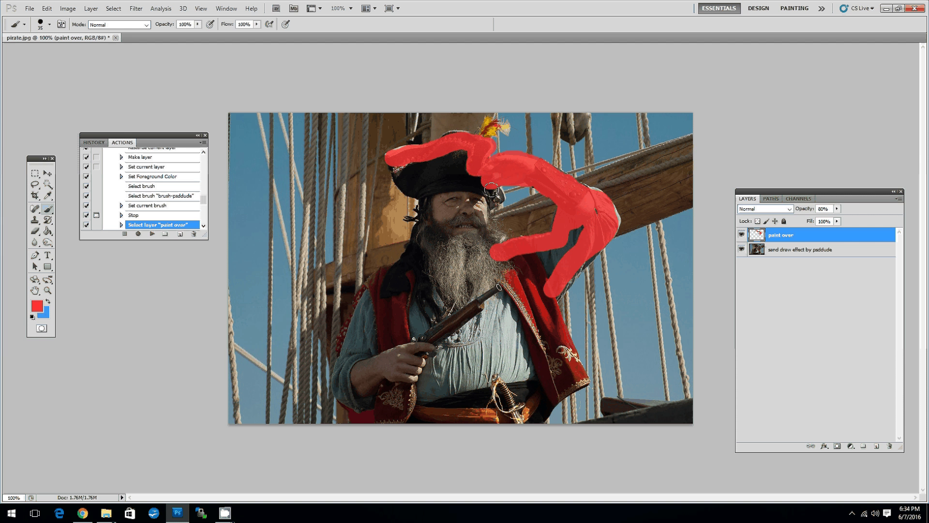
Step: Outline the pirate's arm, hat brim and body in red, then bucket-fill the inside red
mouse_move(491, 189)
left_mouse_down()
mouse_move(479, 230)
mouse_move(498, 244)
left_mouse_up()
mouse_move(391, 154)
left_mouse_down()
mouse_move(422, 225)
mouse_move(355, 317)
mouse_move(337, 358)
mouse_move(472, 438)
left_mouse_up()
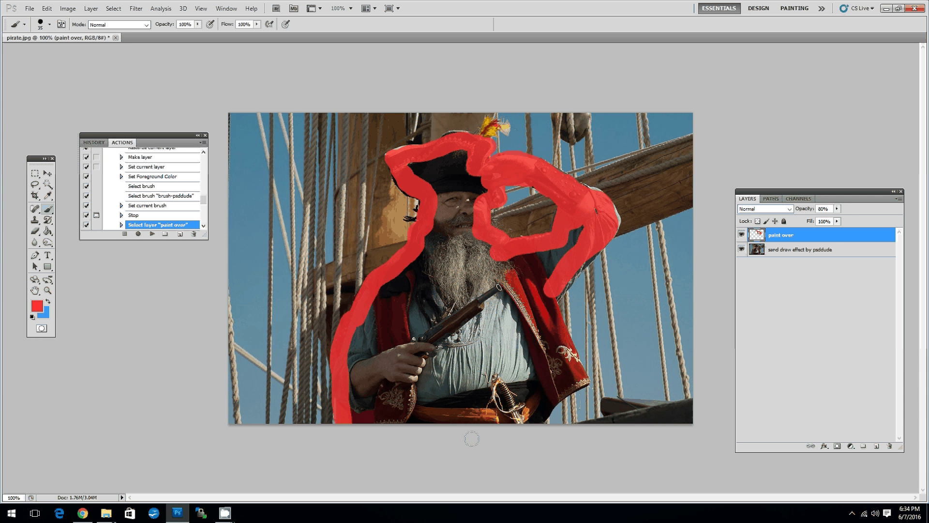
mouse_move(538, 427)
left_mouse_down()
mouse_move(572, 360)
mouse_move(582, 260)
mouse_move(605, 205)
mouse_move(609, 216)
mouse_move(575, 231)
mouse_move(589, 204)
left_mouse_up()
left_click(47, 232)
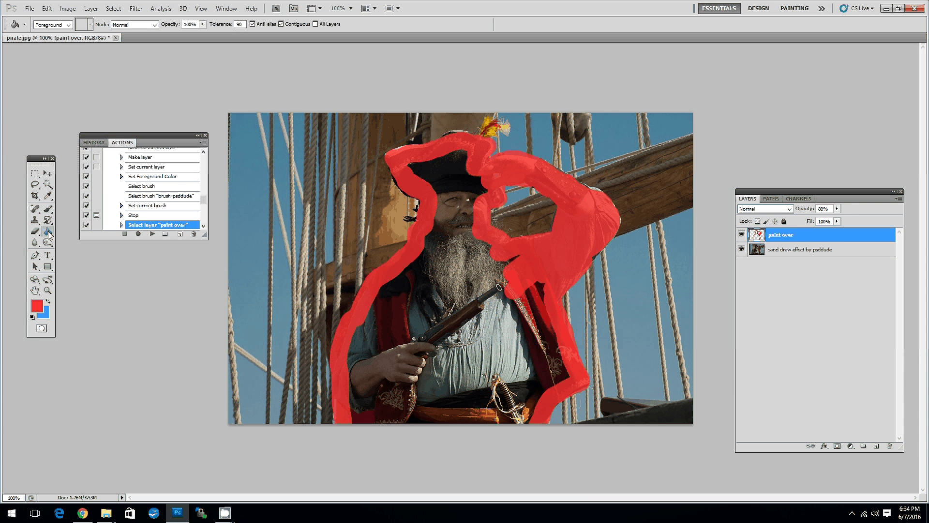
left_click(445, 234)
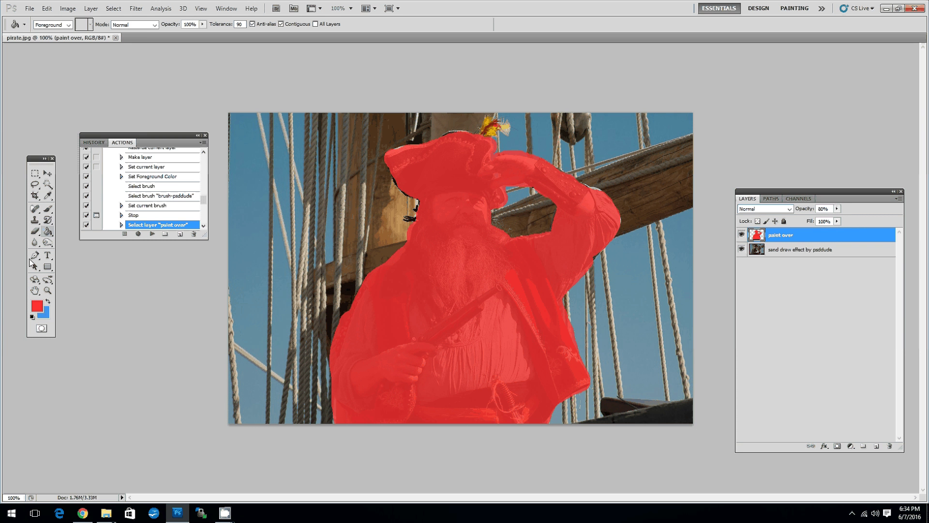
left_click(48, 209)
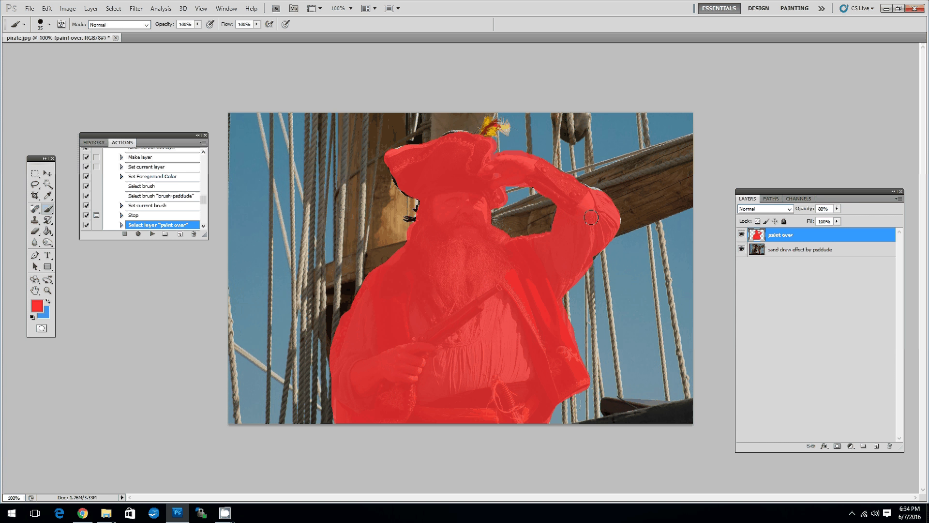
Step: Resume the action, set Threshold level to 52, and accept the sand Layer Style
left_click(153, 234)
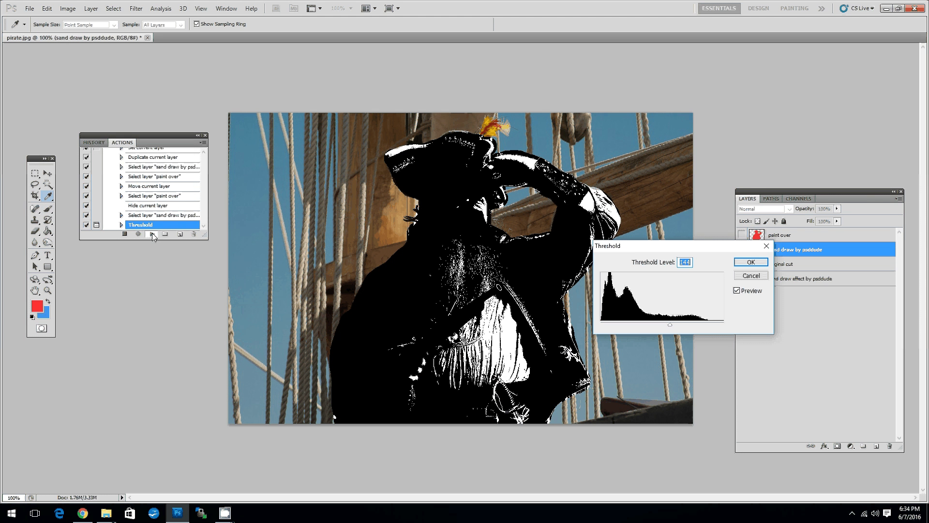
left_click_drag(668, 250, 311, 134)
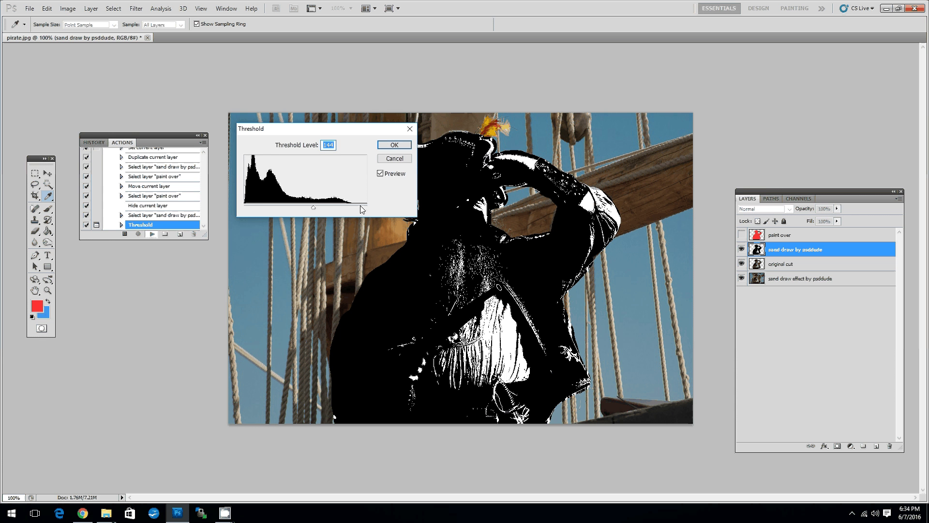
left_click(313, 208)
left_click_drag(312, 207, 269, 210)
key("ctrl+a")
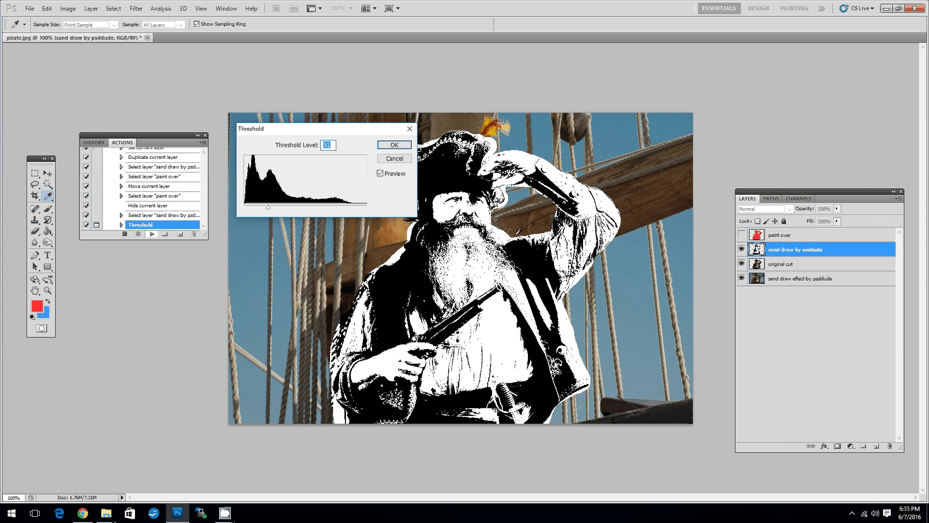
mouse_move(268, 207)
left_mouse_down()
mouse_move(285, 208)
mouse_move(269, 208)
left_mouse_up()
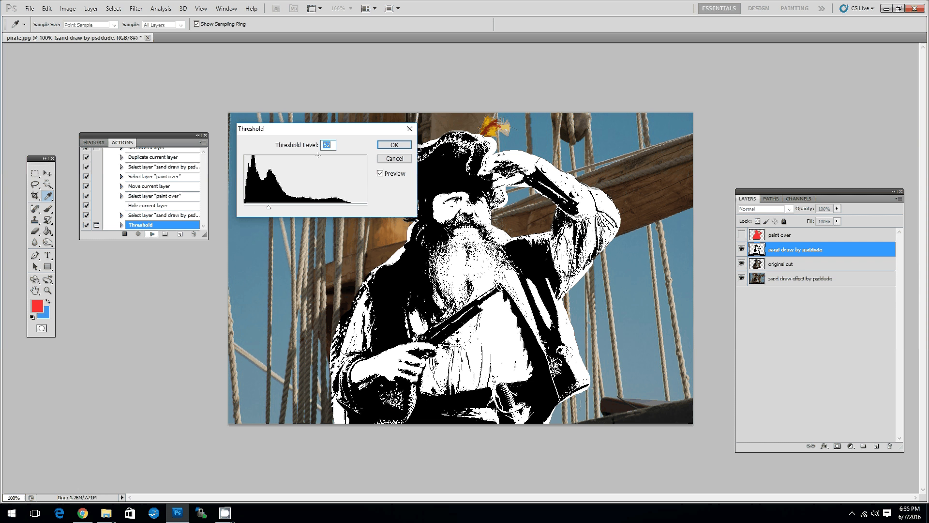
left_click(397, 145)
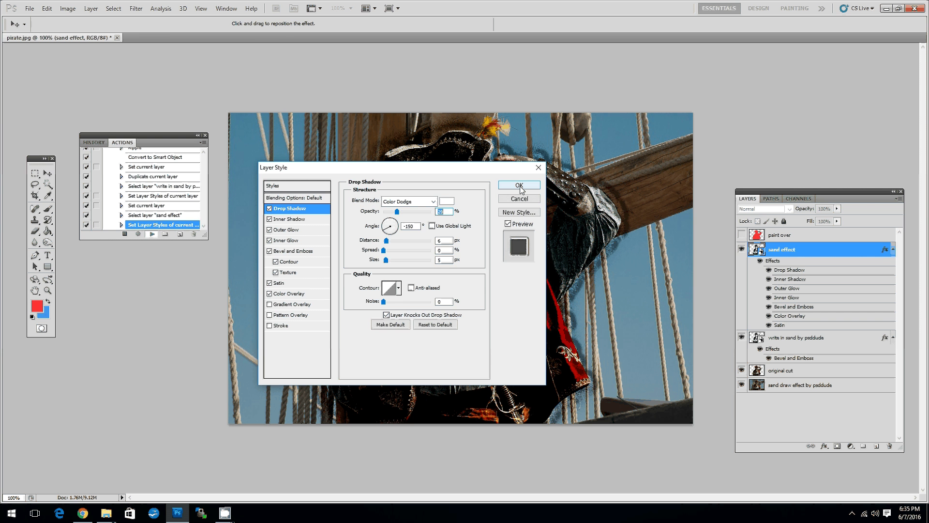
left_click(520, 185)
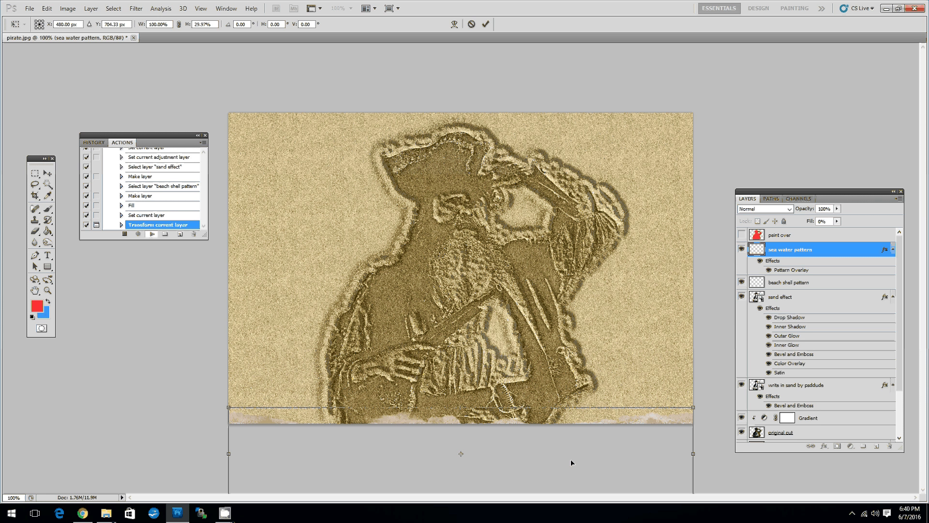
Step: Move the sea water band up, stretch it taller and wider on both sides, and commit
key("ctrl+0")
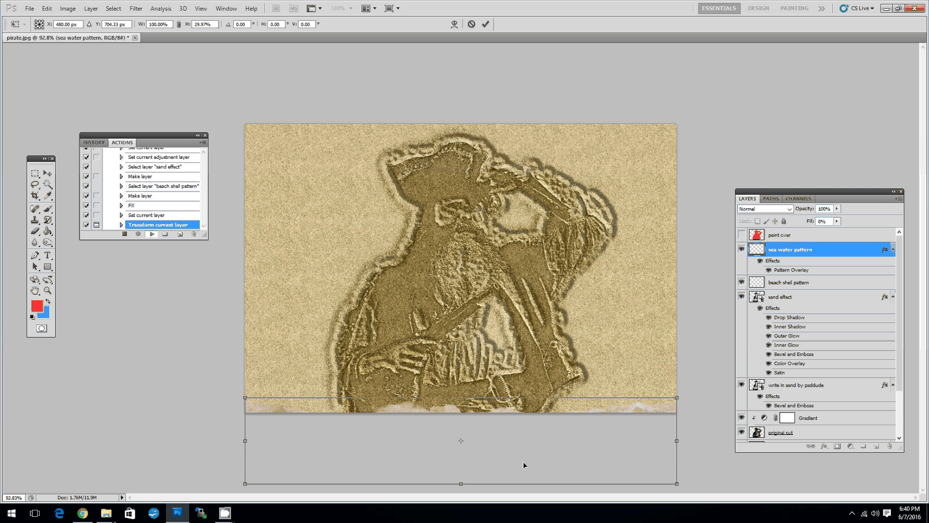
left_click_drag(523, 463, 526, 396)
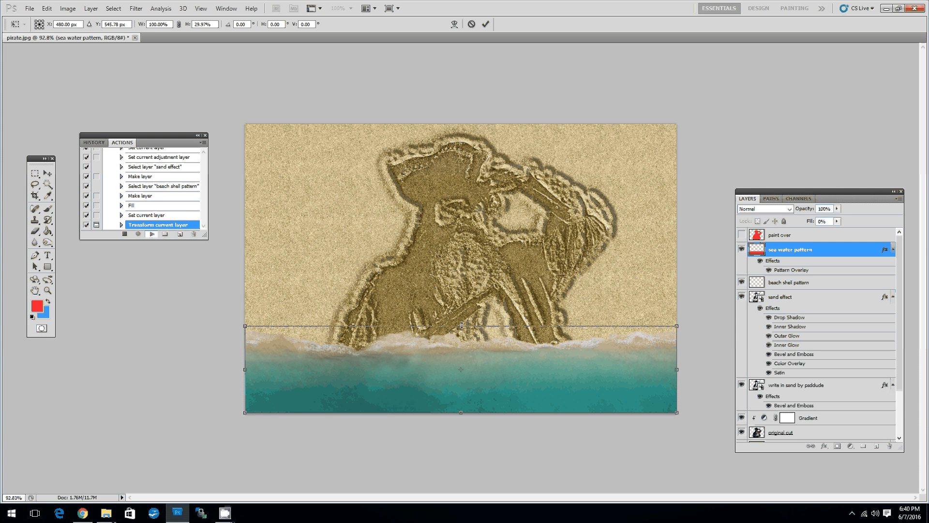
left_click_drag(461, 325, 463, 306)
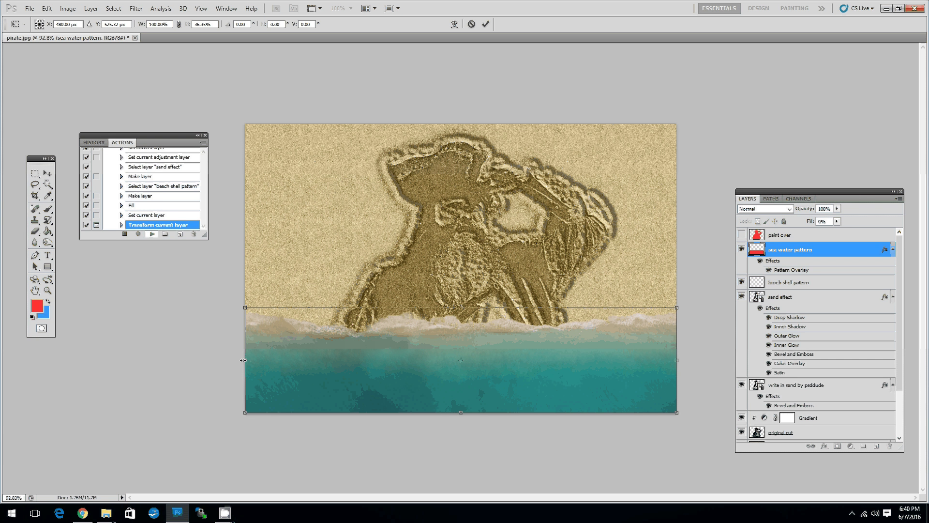
left_click_drag(243, 360, 211, 360)
left_click_drag(676, 360, 725, 362)
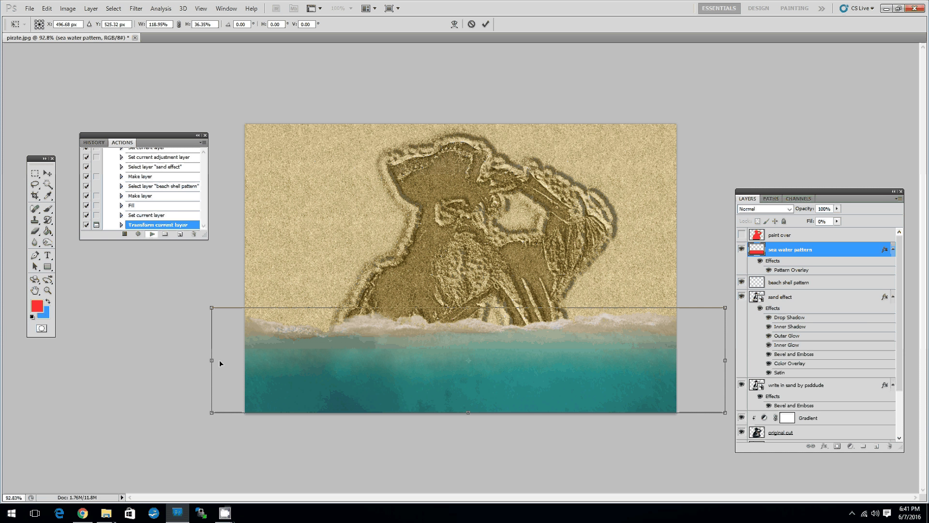
left_click_drag(212, 359, 203, 360)
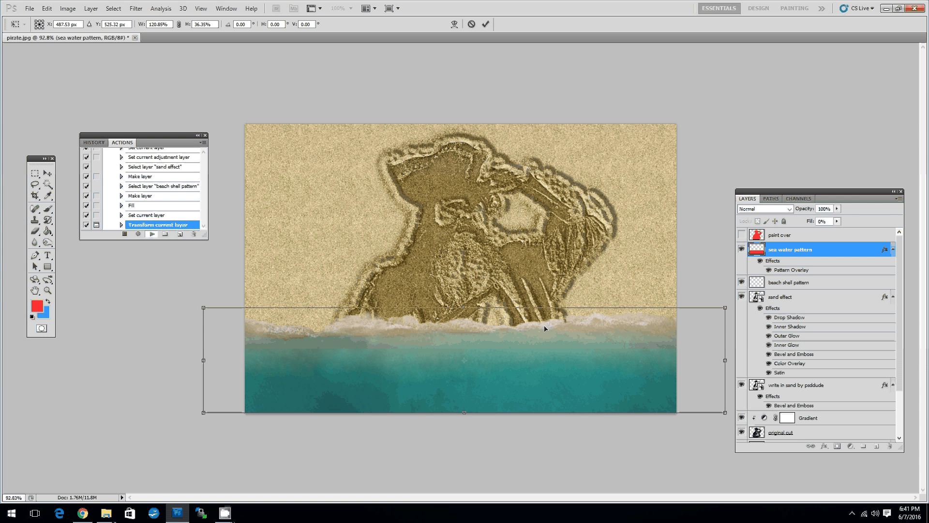
key("Return")
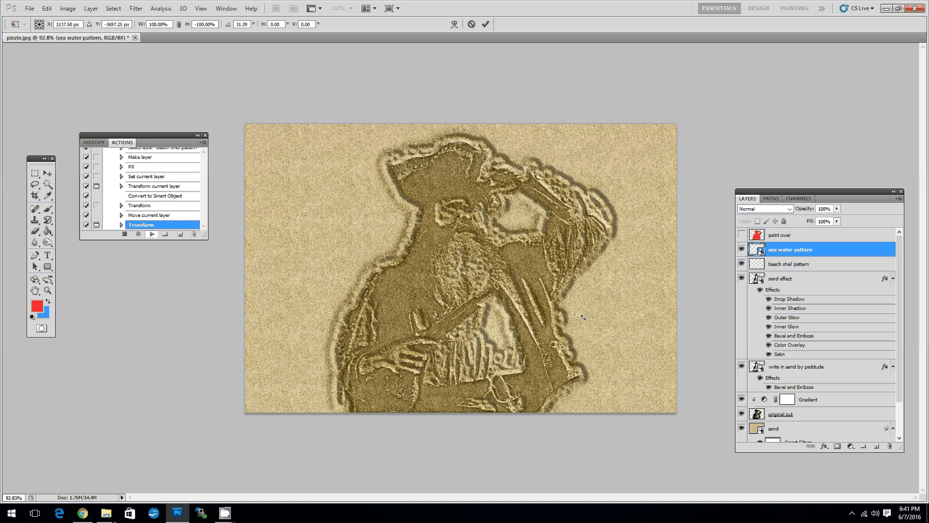
Step: Zoom out and drag the offscreen sea water copy onto the pirate image
key("ctrl+minus")
key("ctrl+minus")
key("ctrl+minus")
key("ctrl+minus")
key("ctrl+minus")
key("ctrl+minus")
left_click_drag(557, 81, 490, 265)
key("ctrl+plus")
key("ctrl+plus")
key("ctrl+plus")
key("ctrl+plus")
key("ctrl+plus")
key("ctrl+plus")
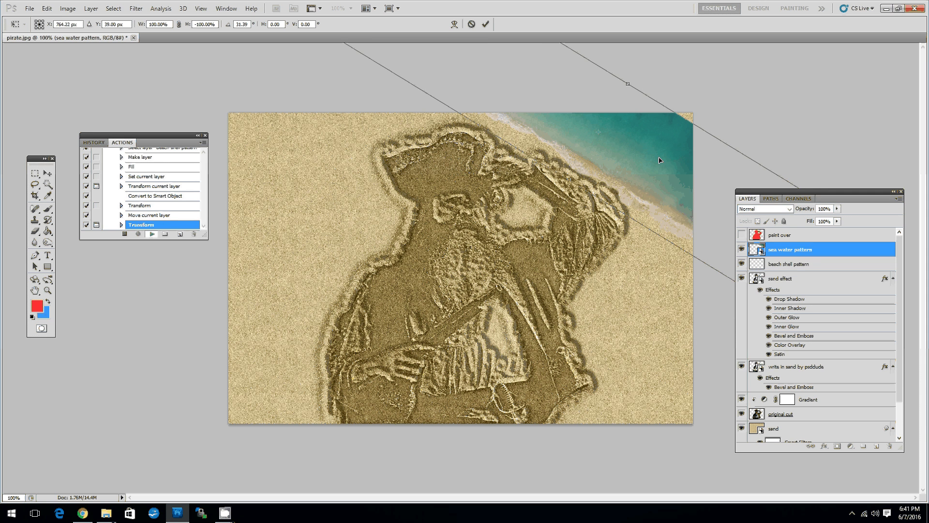
Step: Stretch, rotate and position the sea water strip so it lines the beach's left edge
mouse_move(659, 160)
left_mouse_down()
mouse_move(691, 169)
mouse_move(658, 174)
mouse_move(692, 160)
mouse_move(671, 164)
left_mouse_up()
left_click_drag(638, 102, 672, 100)
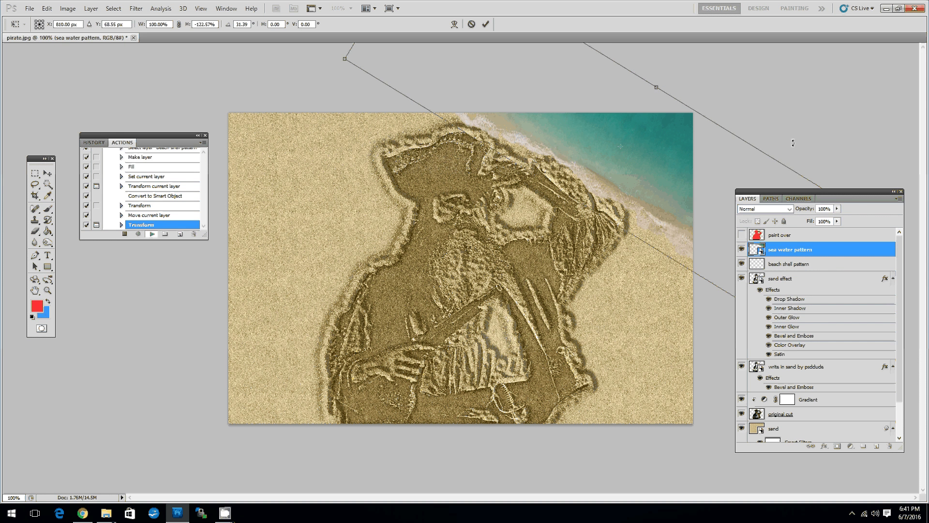
left_click_drag(792, 142, 802, 172)
left_click_drag(679, 165, 731, 198)
left_click_drag(664, 150, 647, 378)
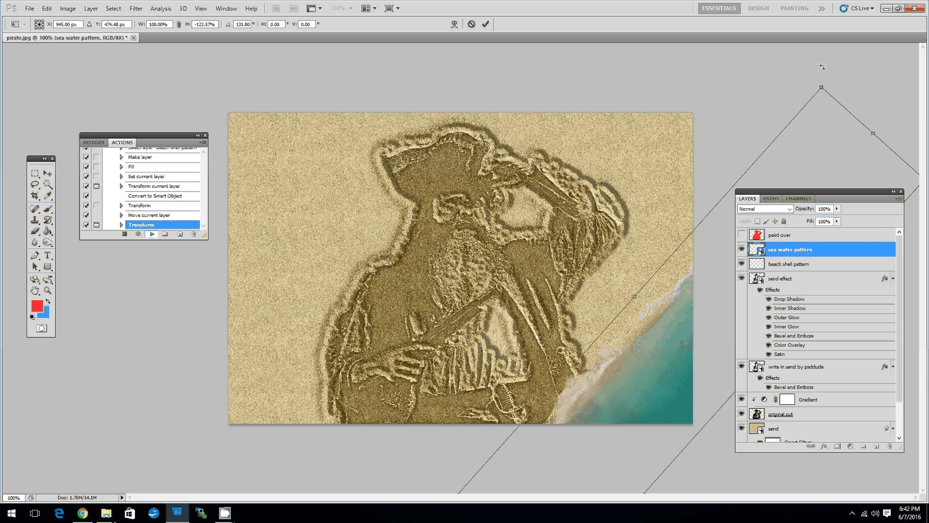
left_click_drag(822, 67, 228, 216)
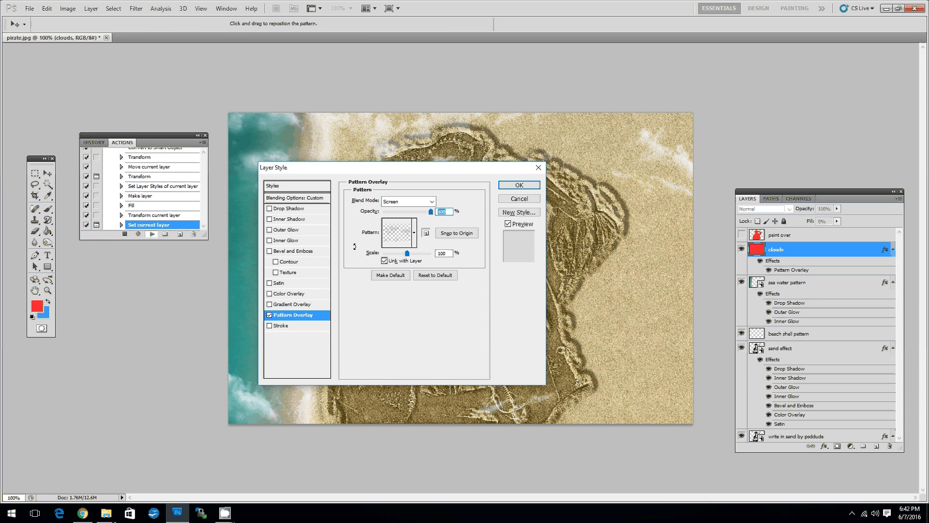
Step: Shift the clouds pattern up and left over the sea and top-right corner, then confirm the overlay
left_click_drag(419, 173, 647, 53)
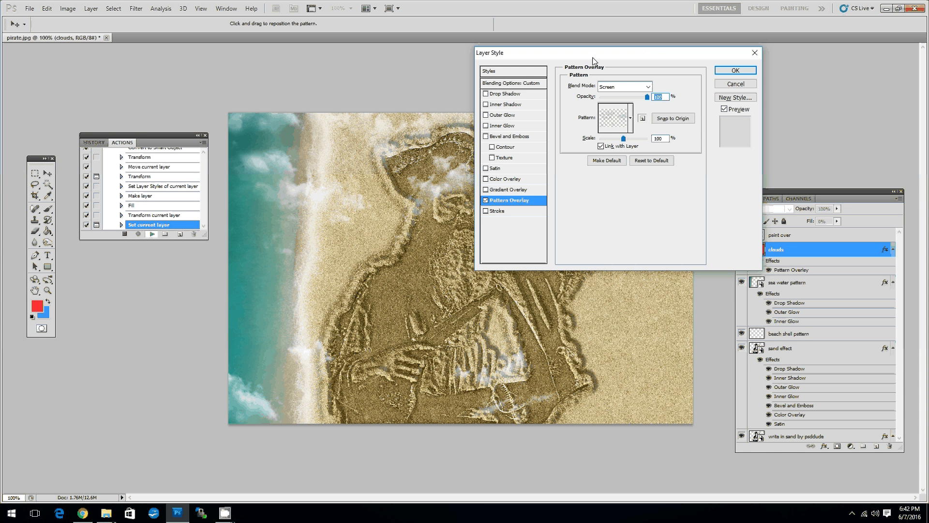
left_click_drag(594, 61, 746, 87)
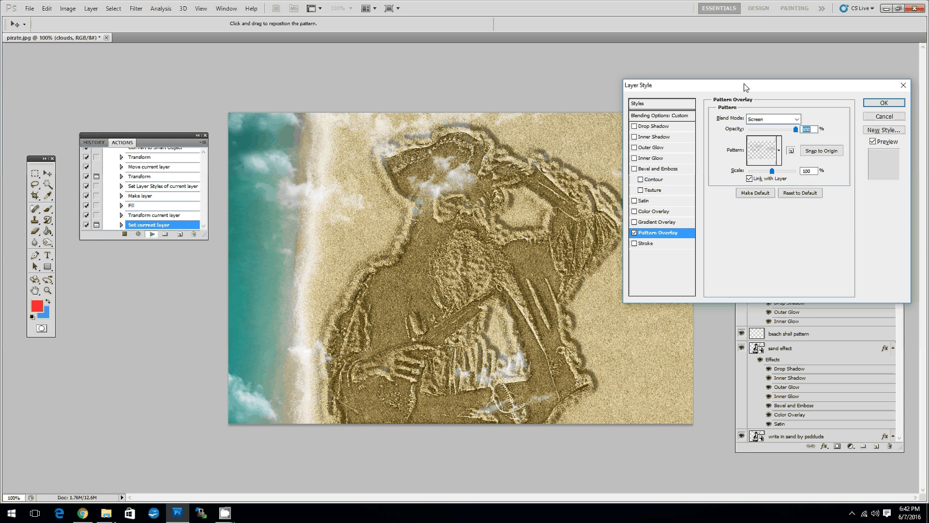
left_click_drag(464, 277, 363, 265)
left_click_drag(812, 88, 769, 83)
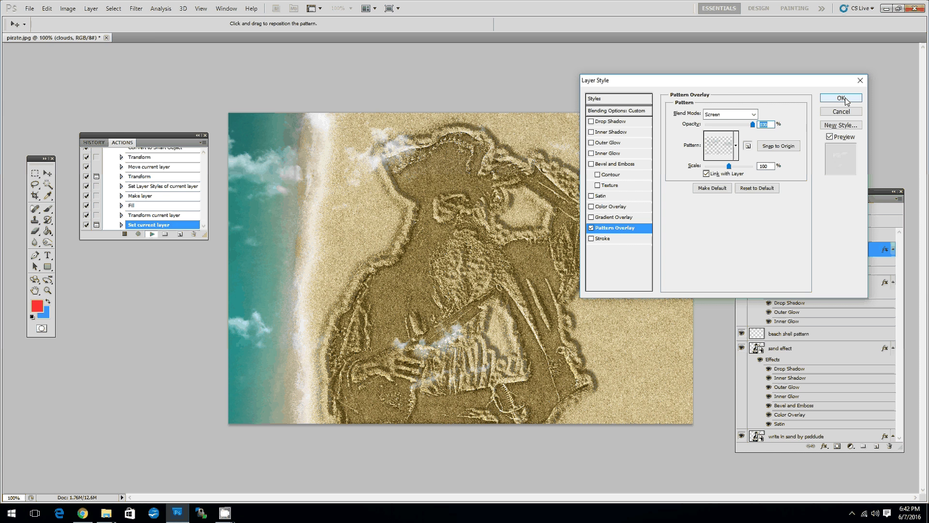
left_click(842, 98)
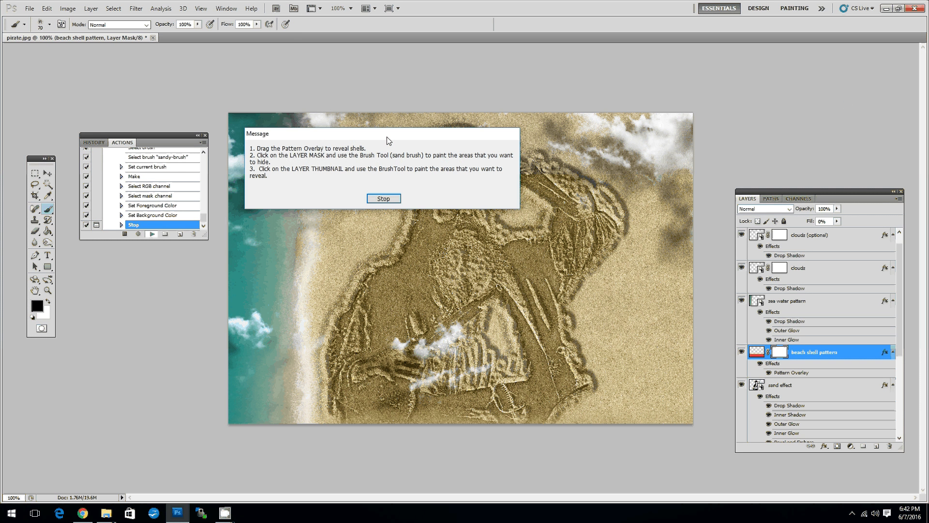
Step: Move the shell-revealing instruction message aside to read it, then stop the action
left_click_drag(387, 140, 411, 235)
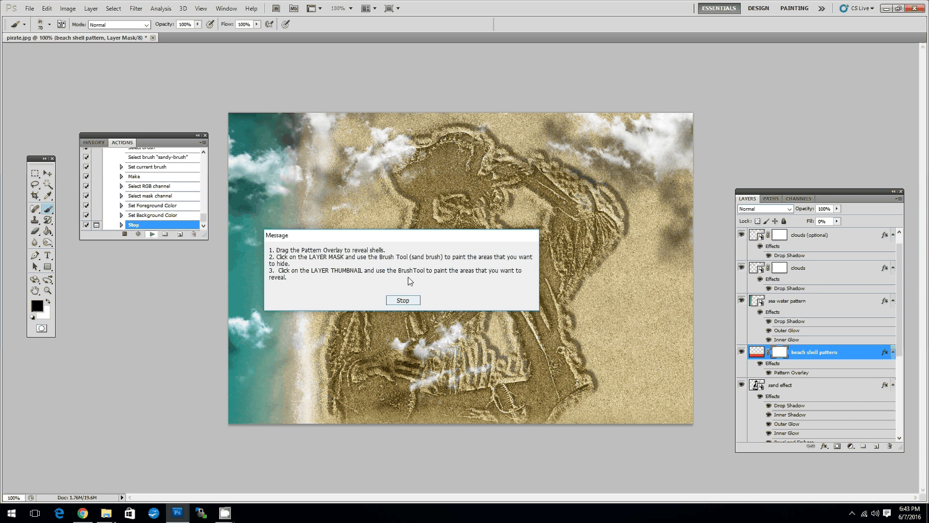
left_click_drag(410, 281, 468, 276)
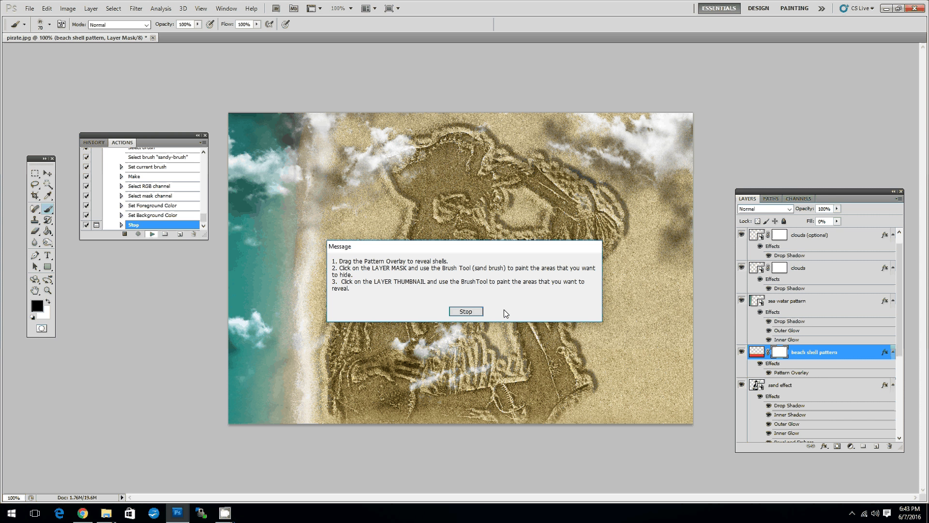
left_click(466, 312)
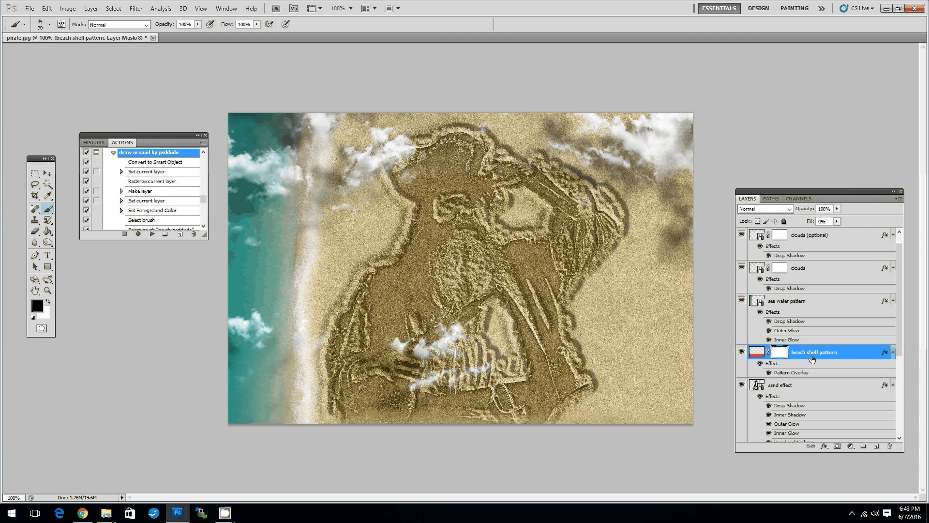
Step: Open the beach shell pattern layer's Pattern Overlay and slide the shells up along the bottom
double_click(850, 355)
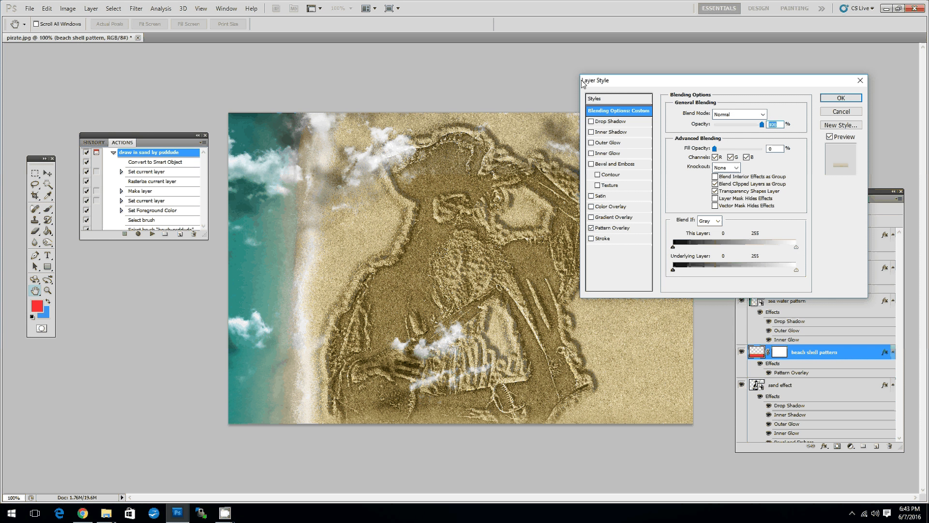
left_click_drag(583, 83, 573, 111)
left_click(611, 256)
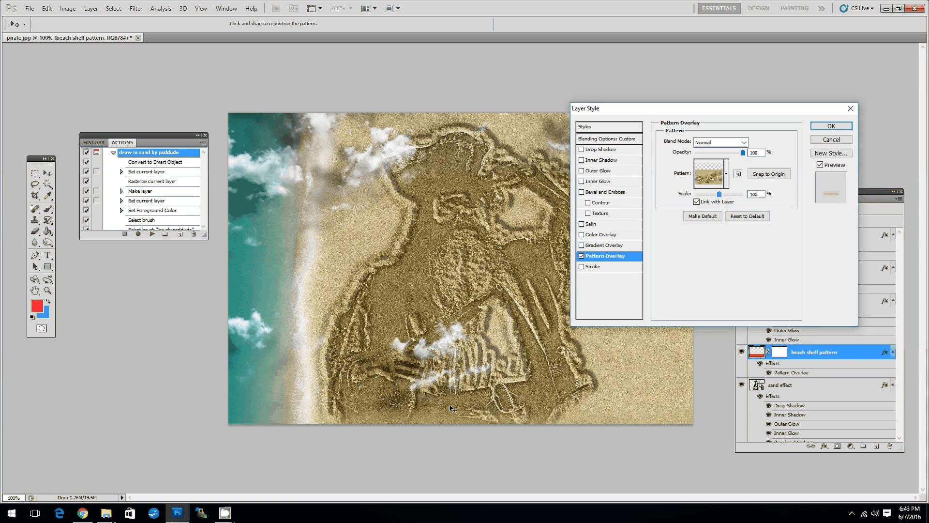
left_click_drag(450, 408, 483, 378)
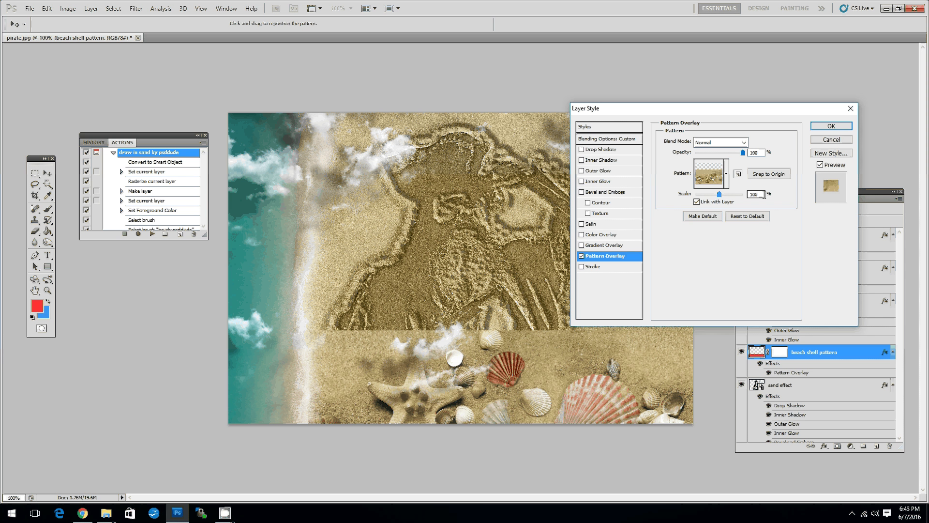
Step: Set the shell pattern scale to 100 with starfish and shells positioned at the bottom
double_click(764, 194)
type("50")
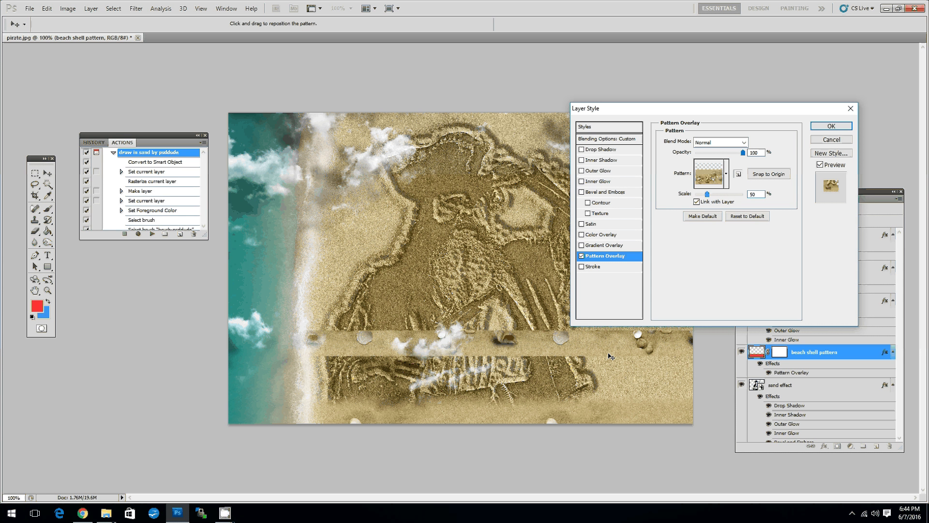
left_click_drag(610, 357, 676, 427)
double_click(757, 194)
type("1")
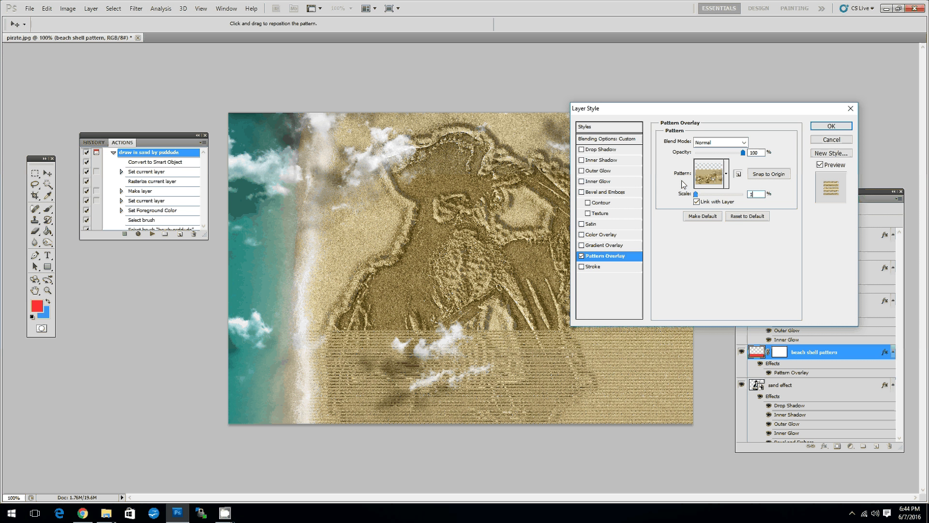
type("00")
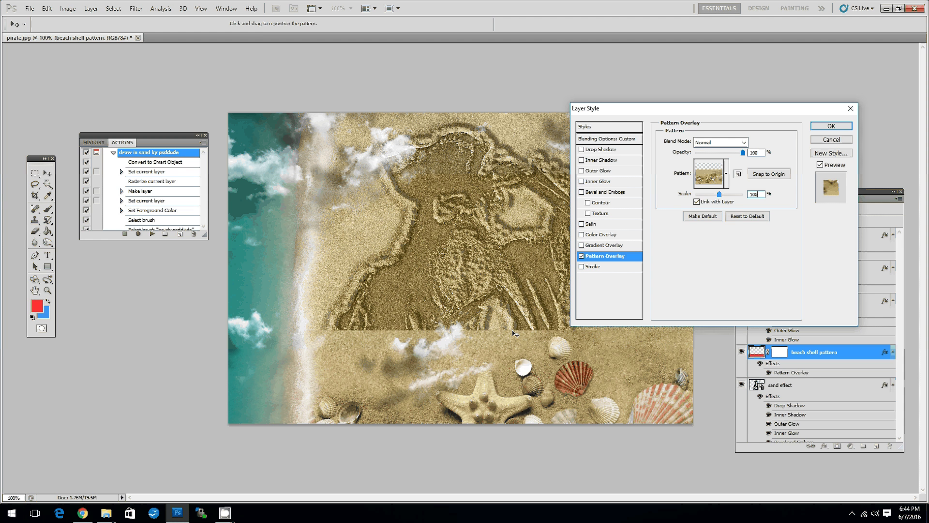
left_click_drag(514, 334, 519, 332)
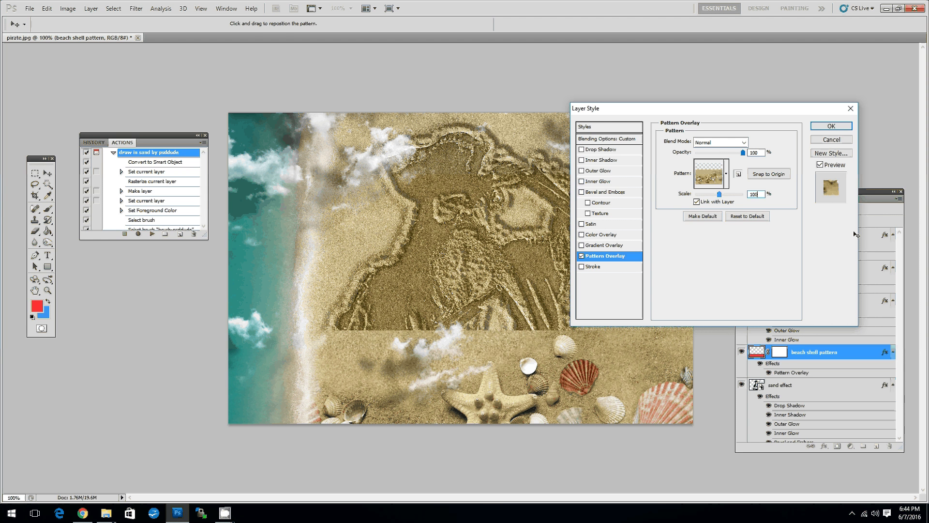
key("Return")
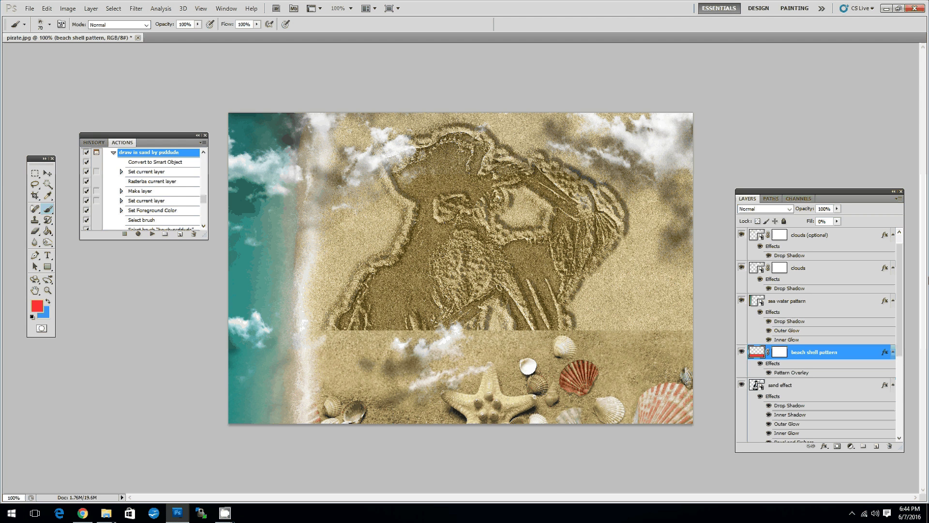
Step: Paint black on the beach shell layer mask to hide shells over the pirate drawing
left_click(780, 355)
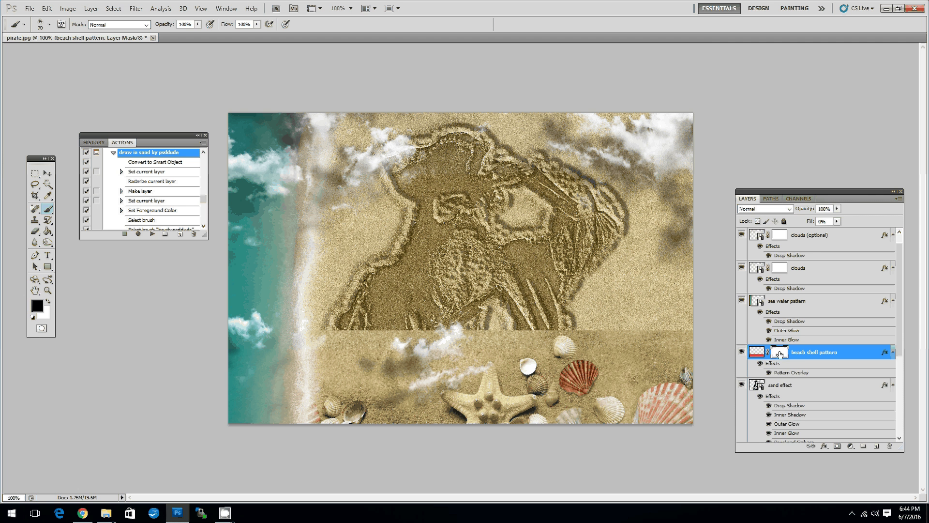
left_click_drag(785, 194, 754, 151)
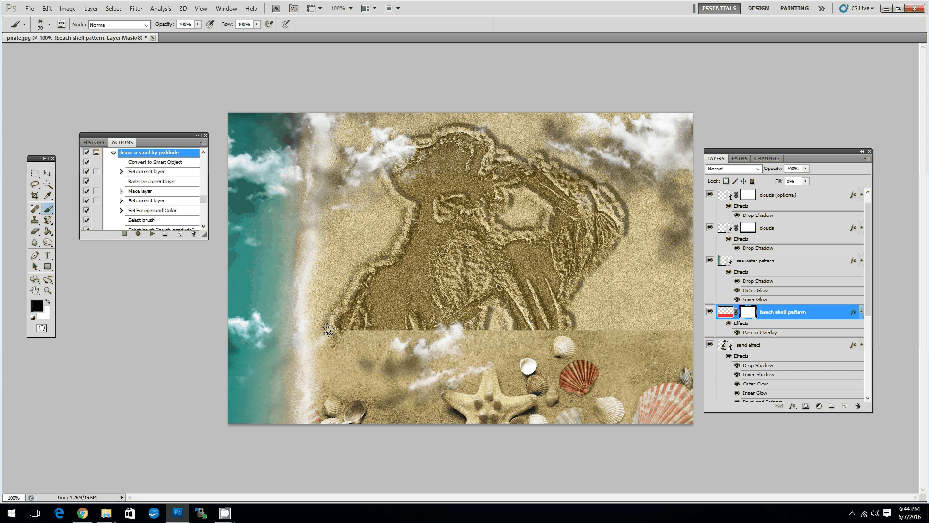
mouse_move(328, 330)
left_mouse_down()
mouse_move(389, 343)
mouse_move(501, 329)
mouse_move(388, 377)
mouse_move(553, 318)
mouse_move(607, 342)
left_mouse_up()
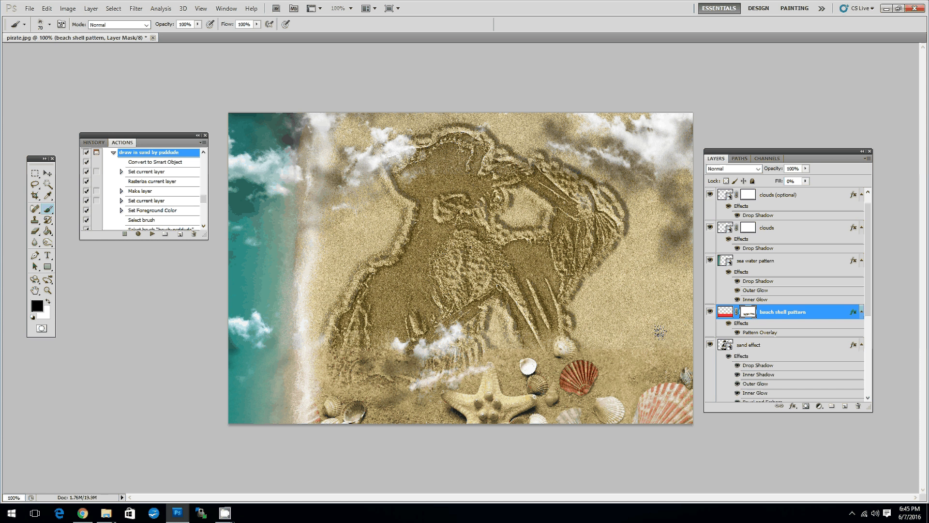
left_click(710, 344)
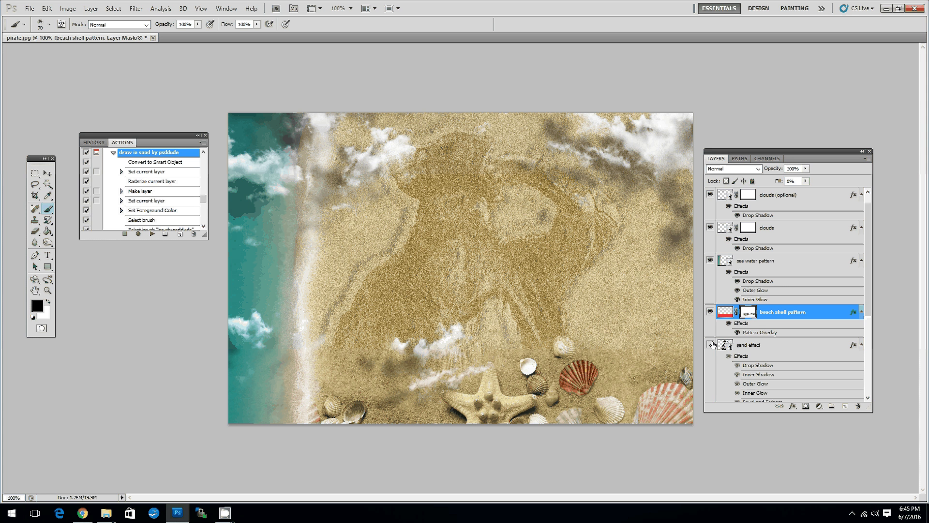
left_click(710, 344)
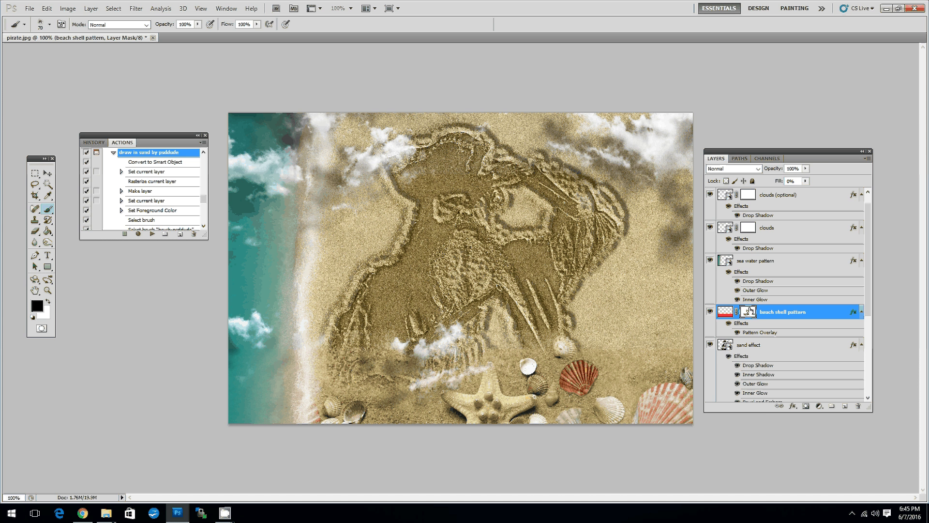
Step: Brush shell texture with a starfish along the top edge on the beach shell layer
left_click(724, 314)
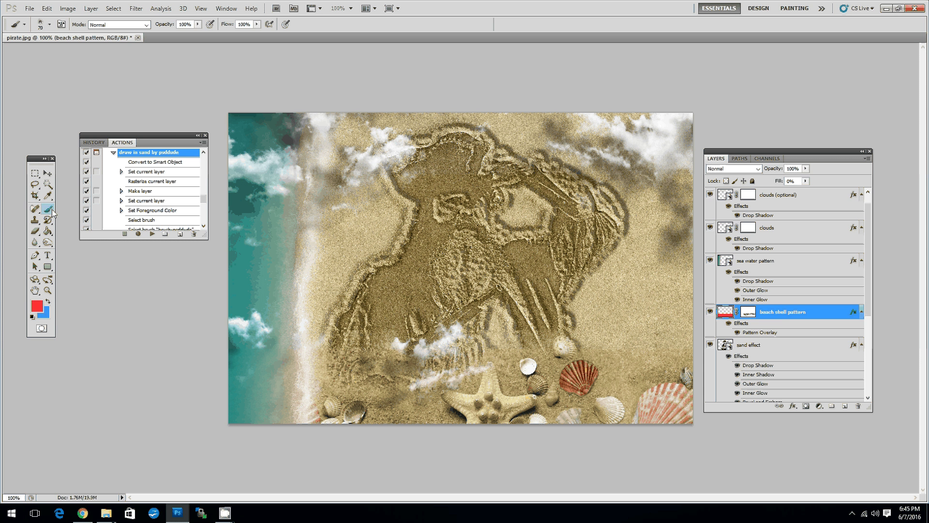
left_click_drag(39, 159, 40, 142)
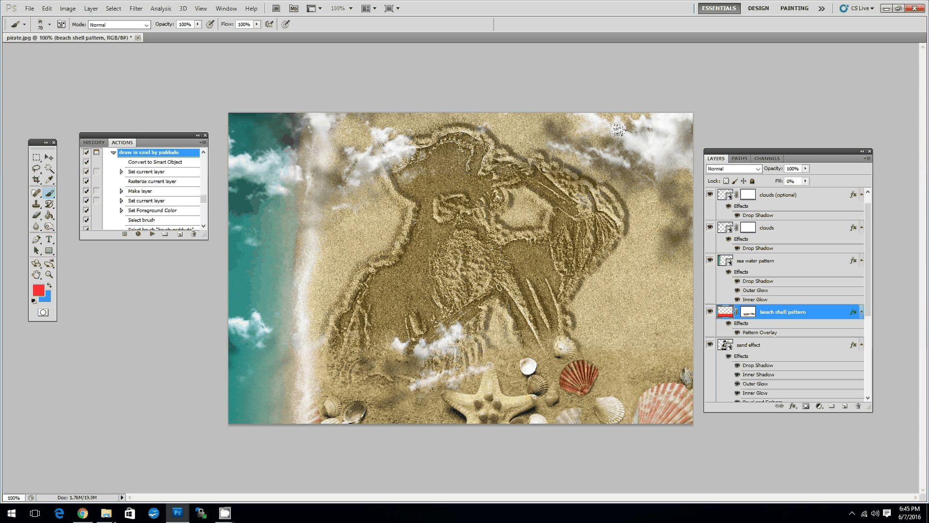
mouse_move(624, 224)
left_mouse_down()
mouse_move(587, 147)
mouse_move(502, 105)
mouse_move(447, 130)
left_mouse_up()
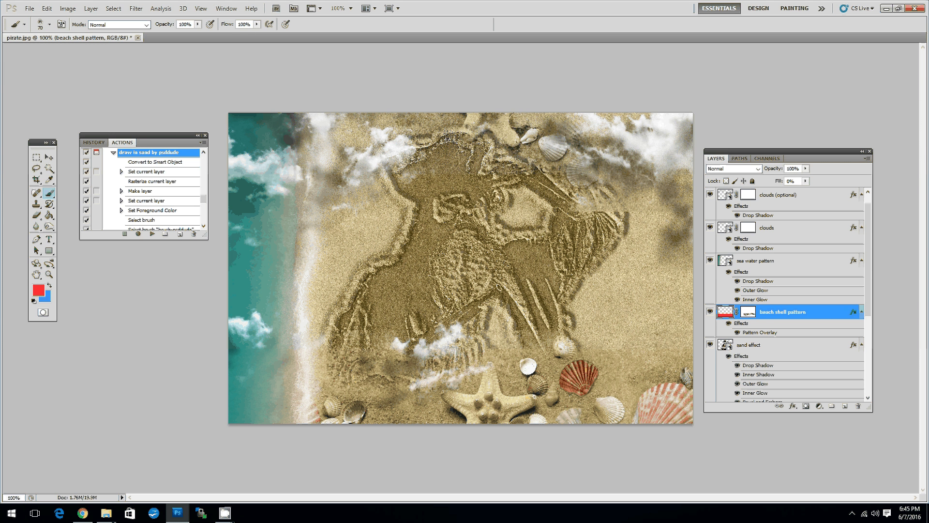
mouse_move(503, 119)
left_mouse_down()
mouse_move(423, 106)
mouse_move(362, 121)
mouse_move(366, 136)
left_mouse_up()
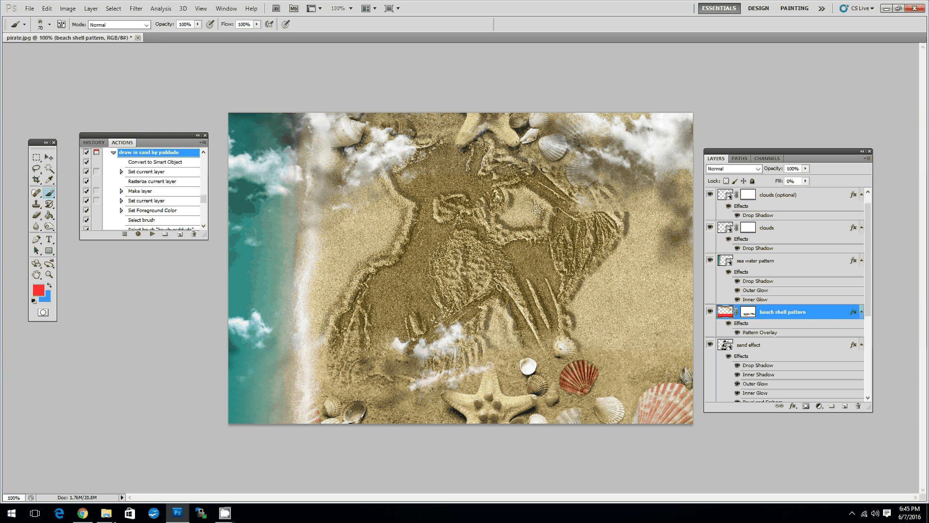
Step: Mask away the extra starfish and shells along the top, leaving a few small ones
left_click(749, 312)
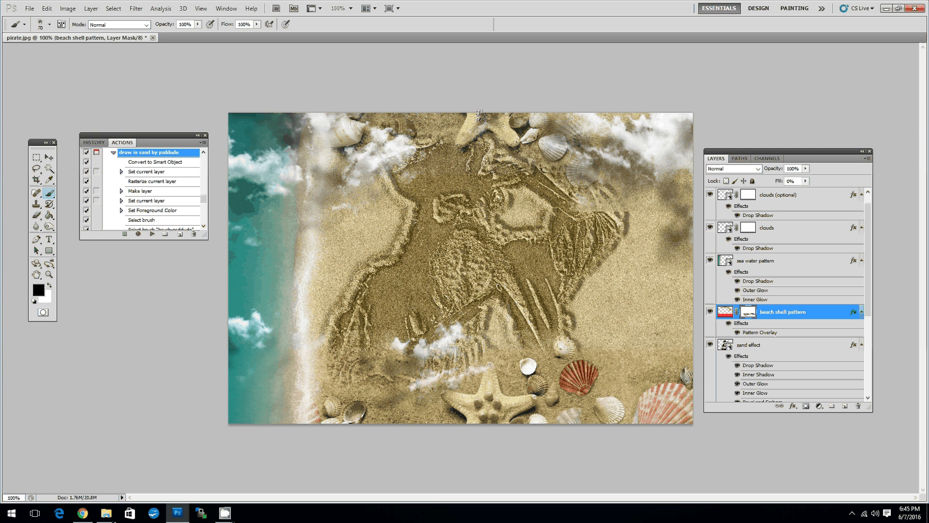
mouse_move(363, 141)
left_mouse_down()
mouse_move(327, 114)
mouse_move(356, 158)
left_mouse_up()
left_click_drag(626, 206, 587, 181)
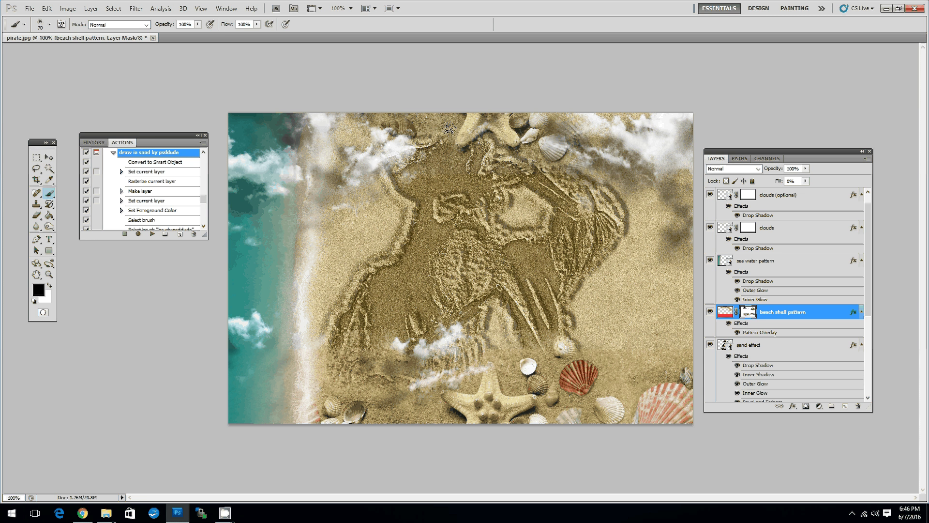
mouse_move(448, 127)
left_mouse_down()
mouse_move(449, 109)
mouse_move(365, 91)
mouse_move(421, 111)
left_mouse_up()
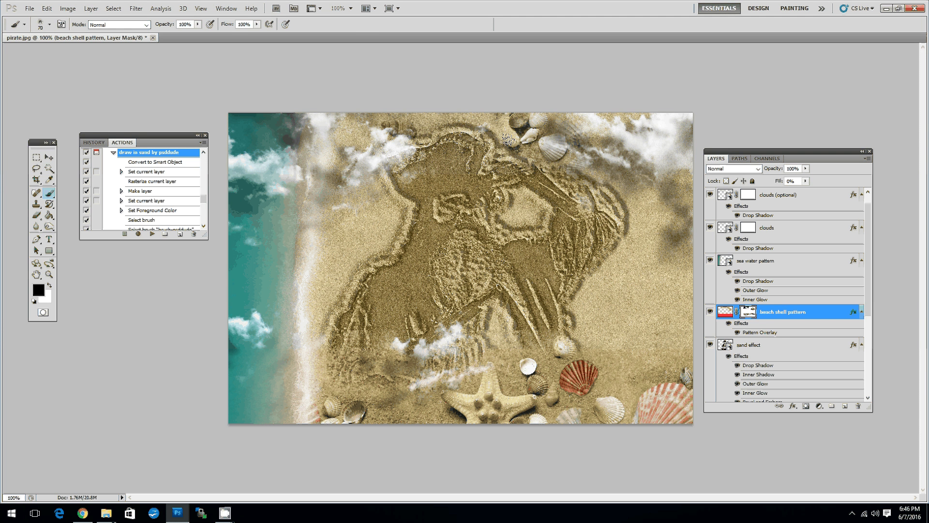
mouse_move(508, 140)
left_mouse_down()
mouse_move(558, 112)
mouse_move(588, 160)
left_mouse_up()
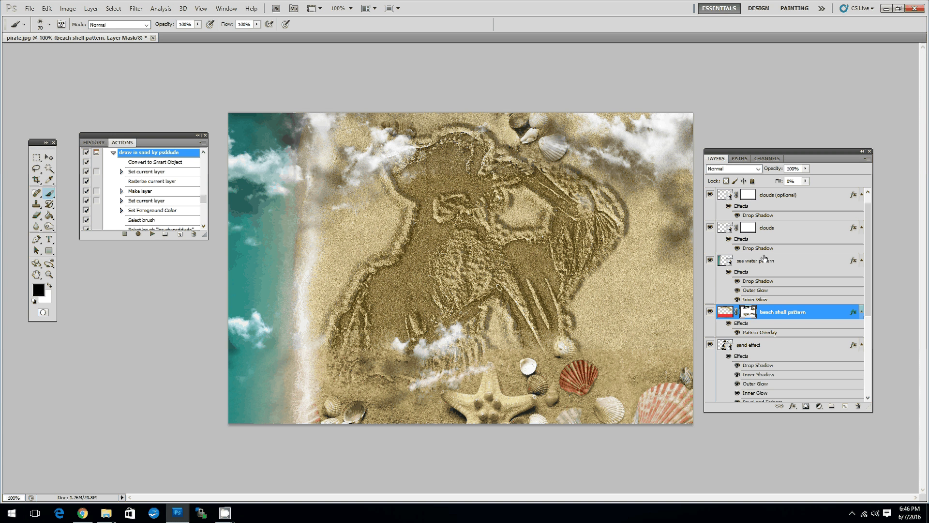
left_click_drag(516, 119, 487, 129)
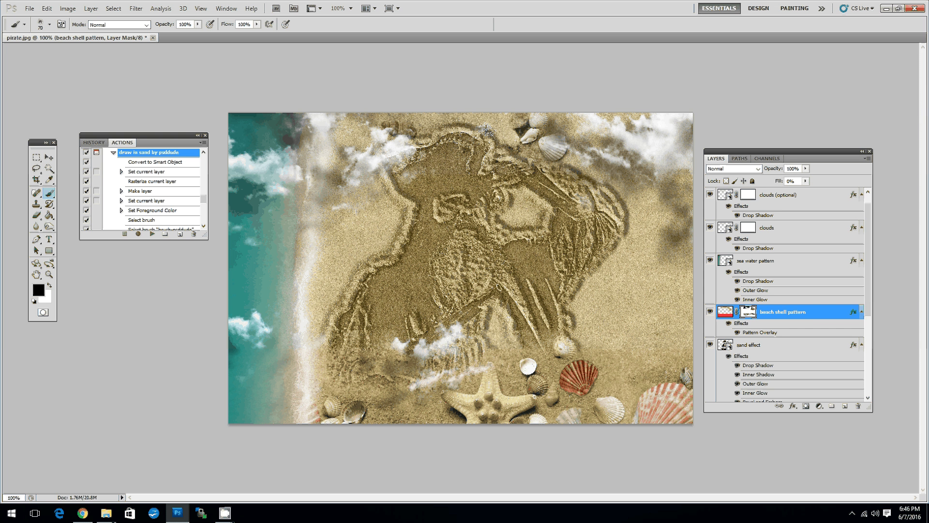
Step: Duplicate the beach shell pattern layer as 'beach shell pattern 1'
right_click(813, 314)
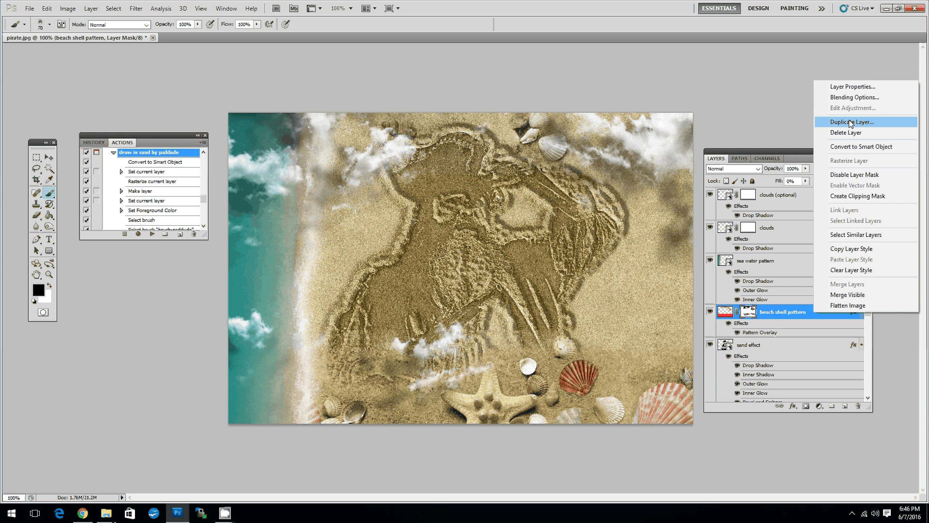
left_click(850, 122)
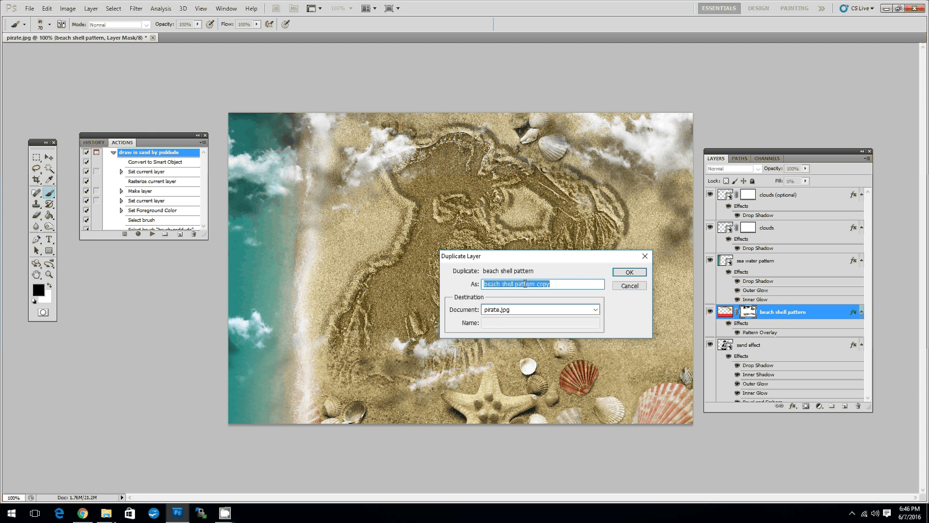
left_click_drag(535, 284, 585, 285)
key("BackSpace")
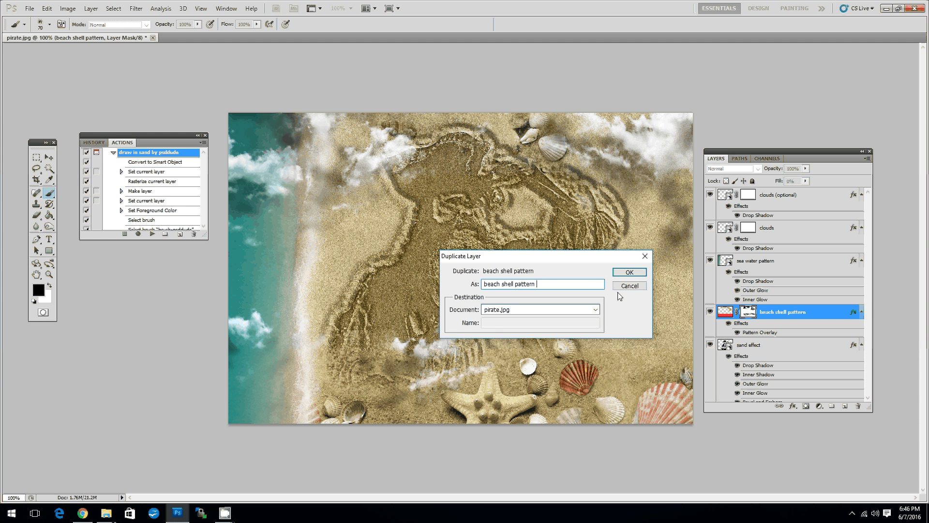
type("1")
key("Return")
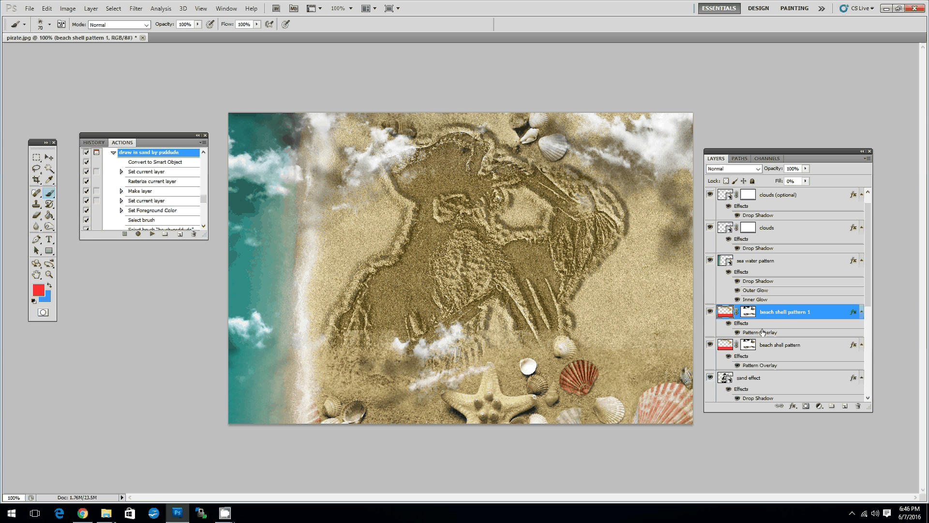
Step: Set the new layer's Pattern Overlay scale to 50
double_click(762, 332)
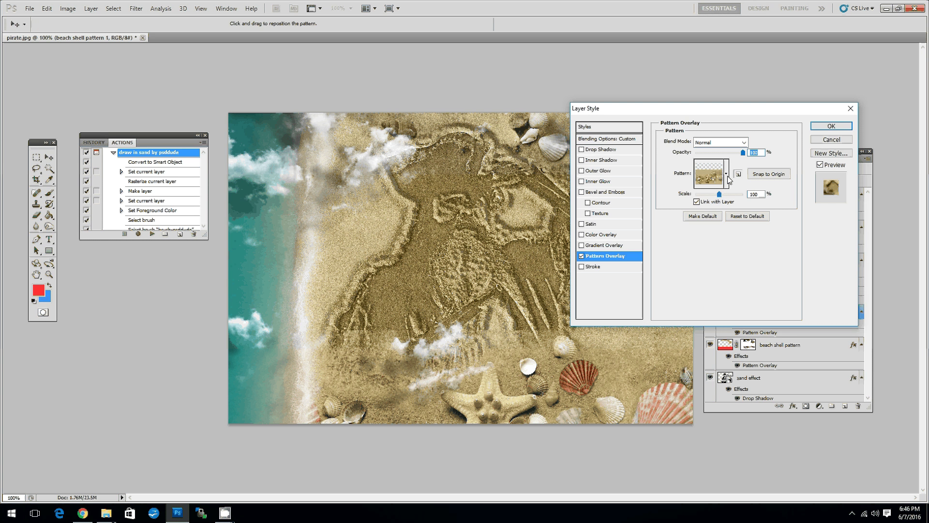
key("Tab")
type("50")
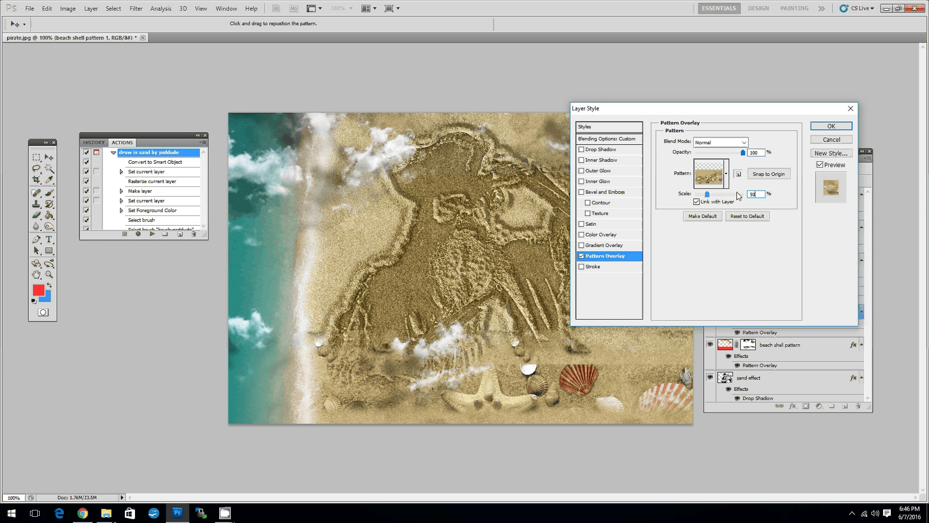
left_click(839, 129)
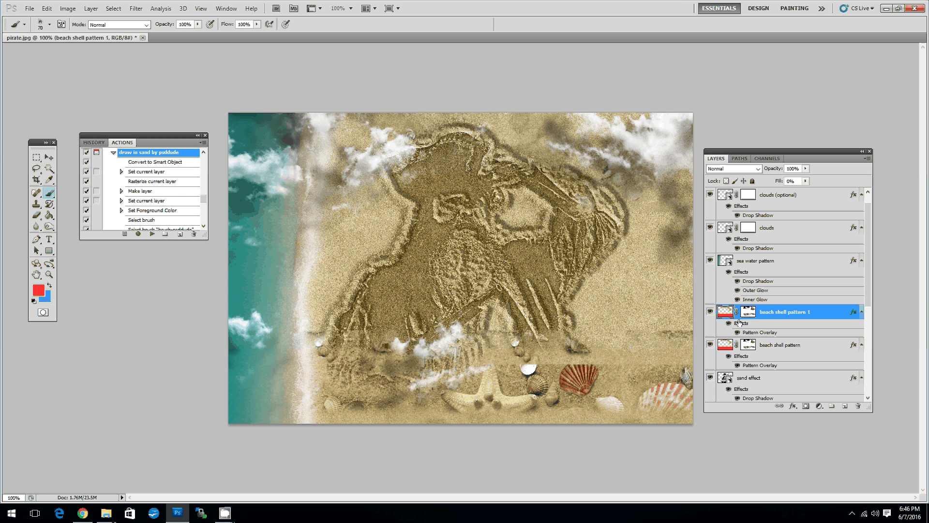
Step: Paint the shell layer mask to soften the hard seam and reveal bottom-right shells
left_click(748, 312)
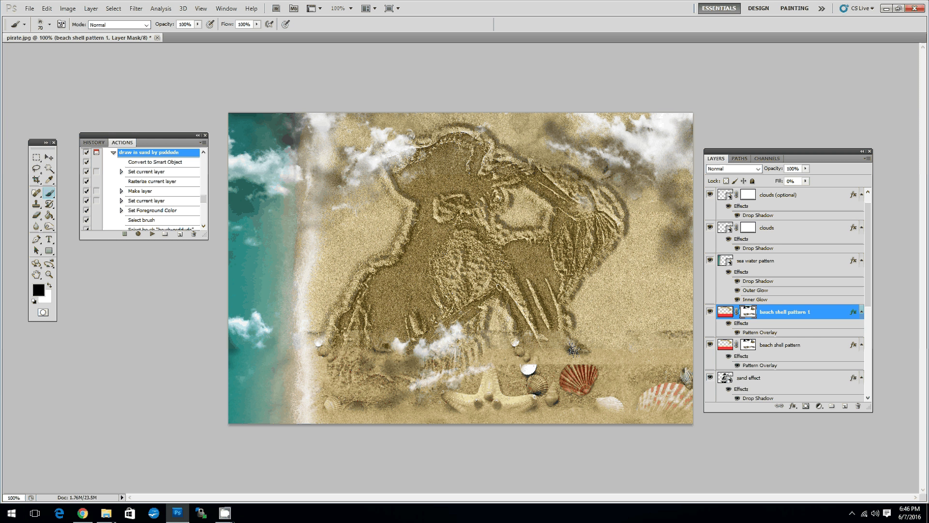
left_click_drag(573, 349, 327, 349)
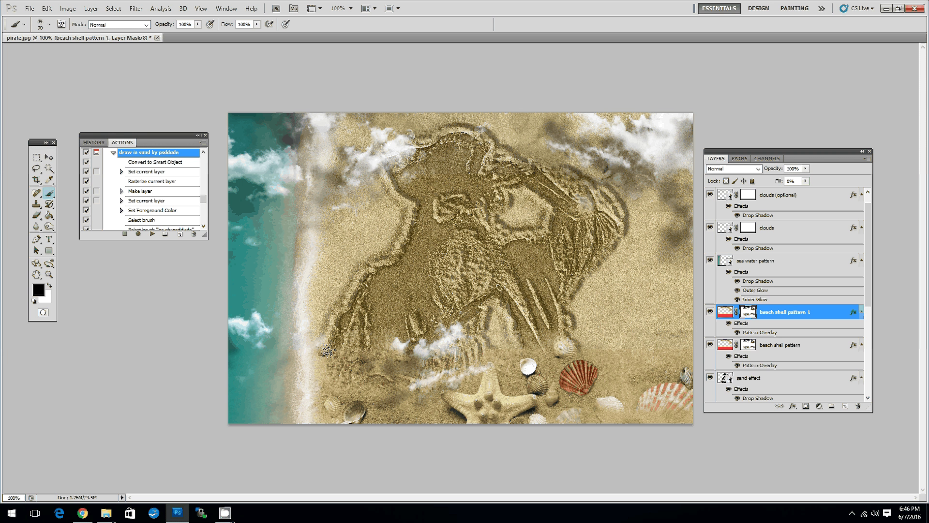
left_click_drag(678, 415, 511, 382)
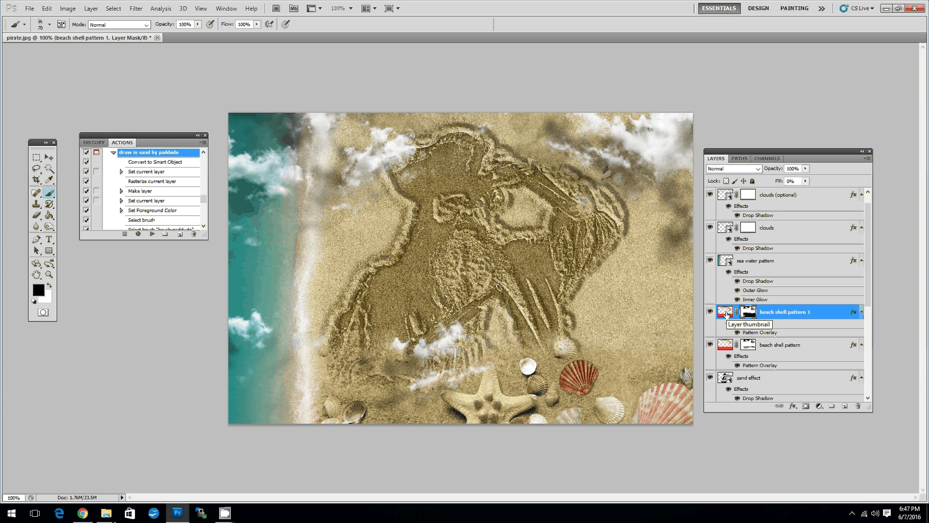
Step: Stamp several shells, including a red one, onto the upper sand near the top
left_click(726, 314)
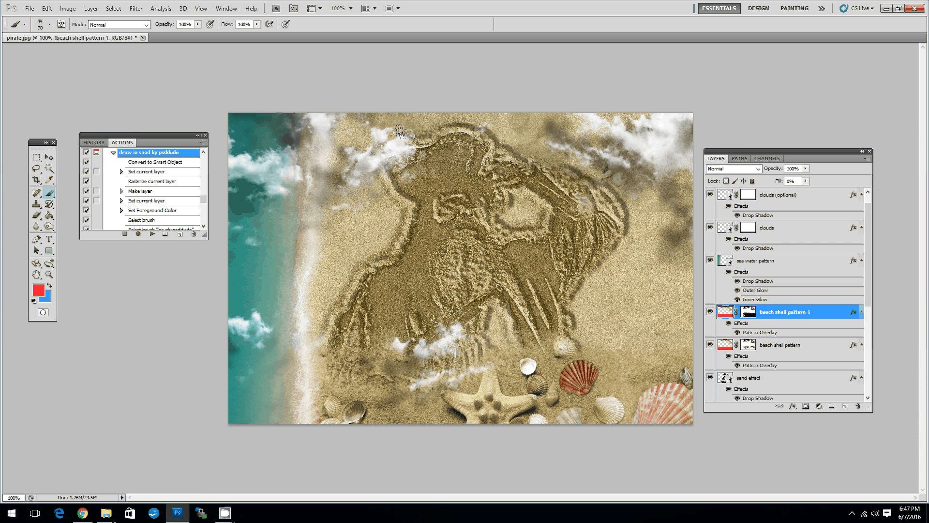
mouse_move(400, 131)
left_mouse_down()
mouse_move(411, 179)
mouse_move(354, 174)
left_mouse_up()
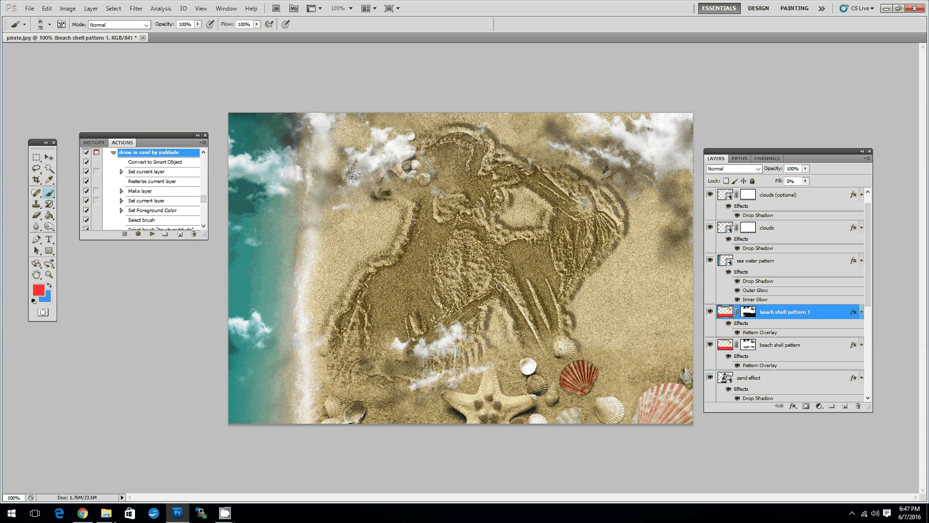
left_click(353, 175)
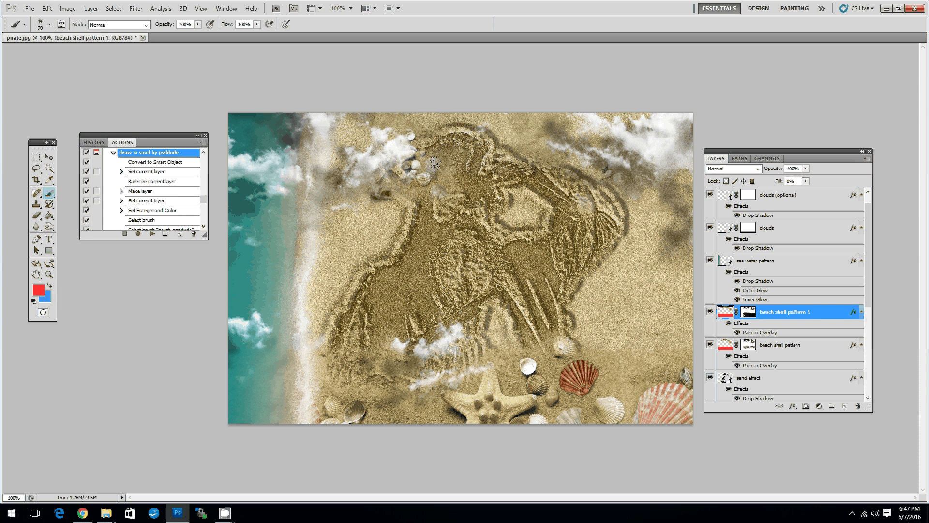
left_click(434, 163)
left_click(604, 172)
left_click(454, 148)
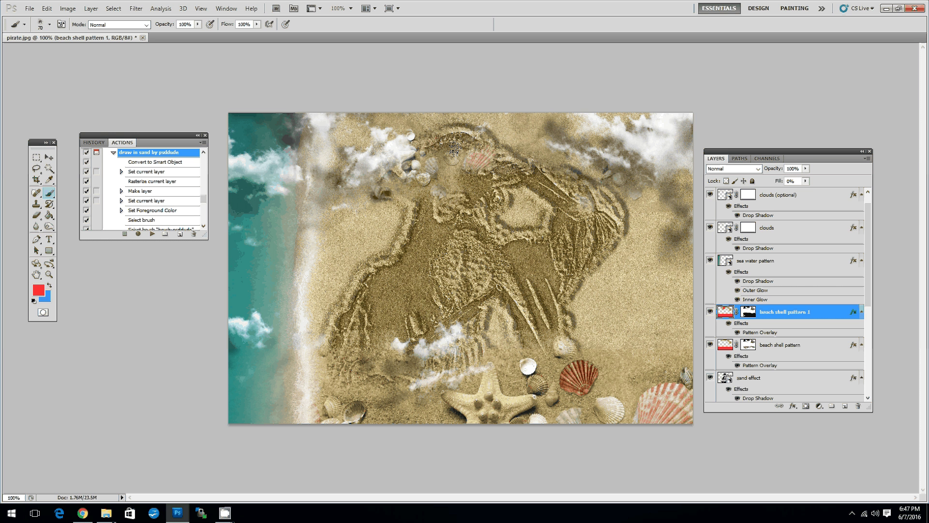
left_click(454, 149)
left_click(384, 186)
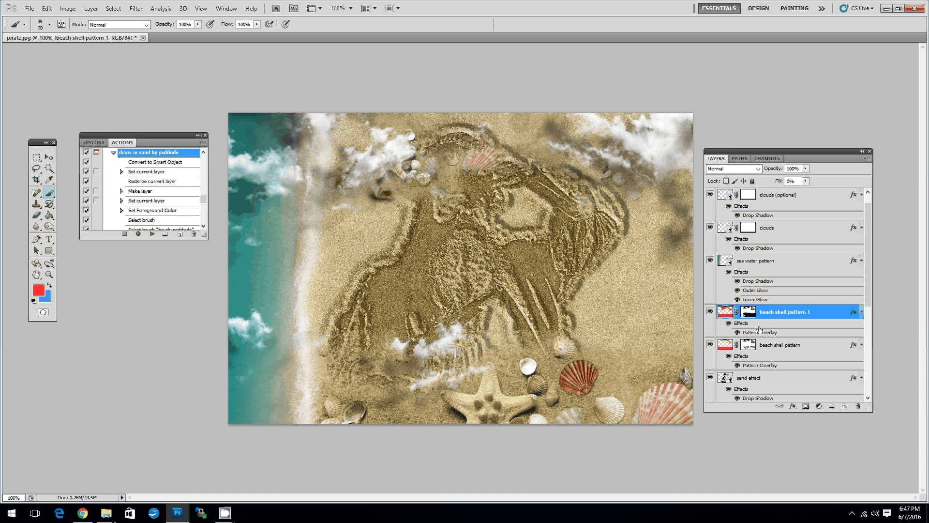
Step: Lower the clouds layer's drop shadow opacity and hide the clouds (optional) layer
left_click(784, 229)
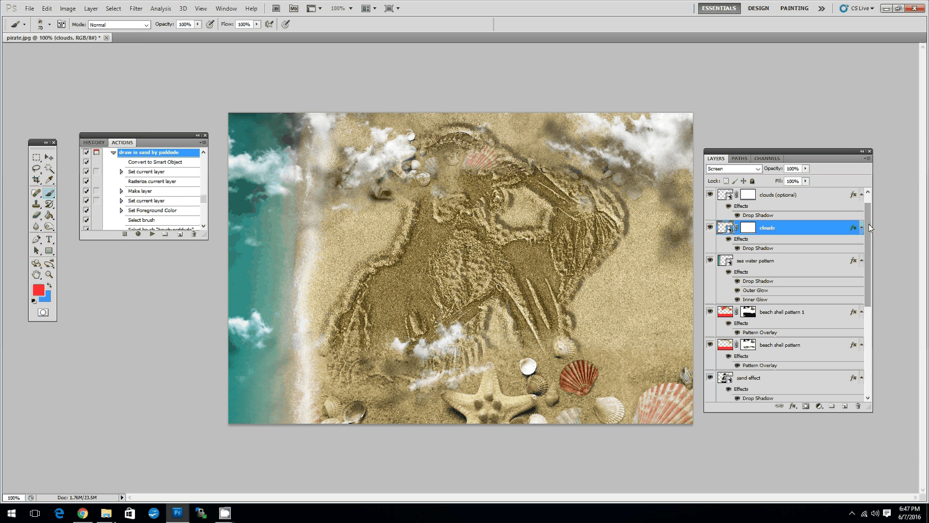
scroll(869, 223, "up", 1)
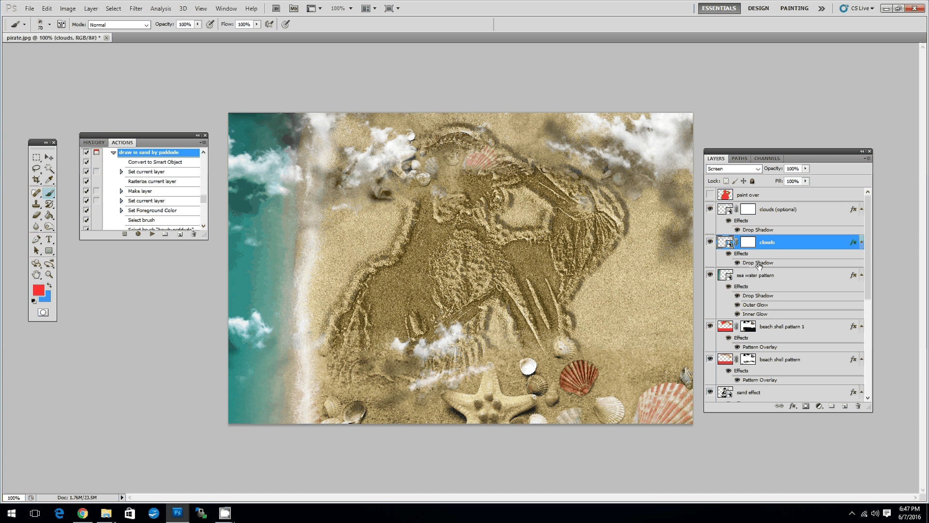
double_click(758, 263)
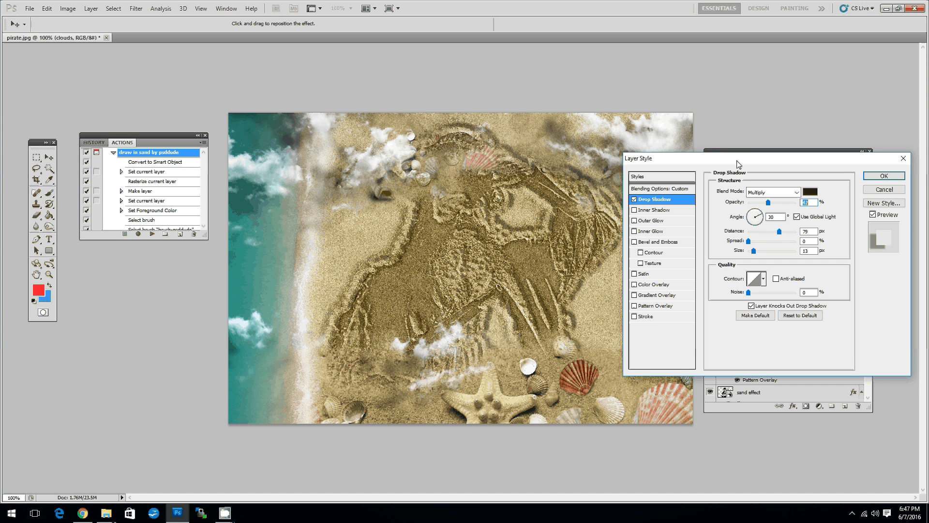
left_click_drag(738, 164, 686, 164)
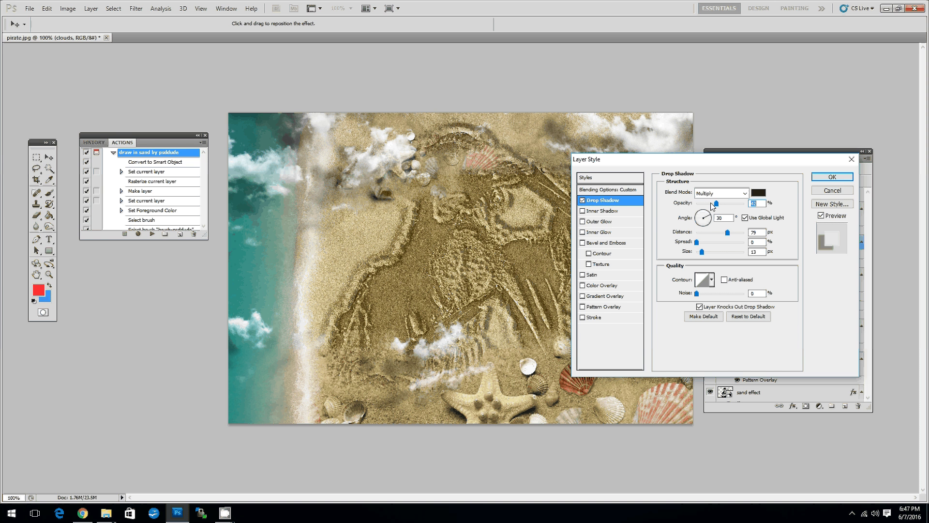
left_click_drag(711, 204, 706, 205)
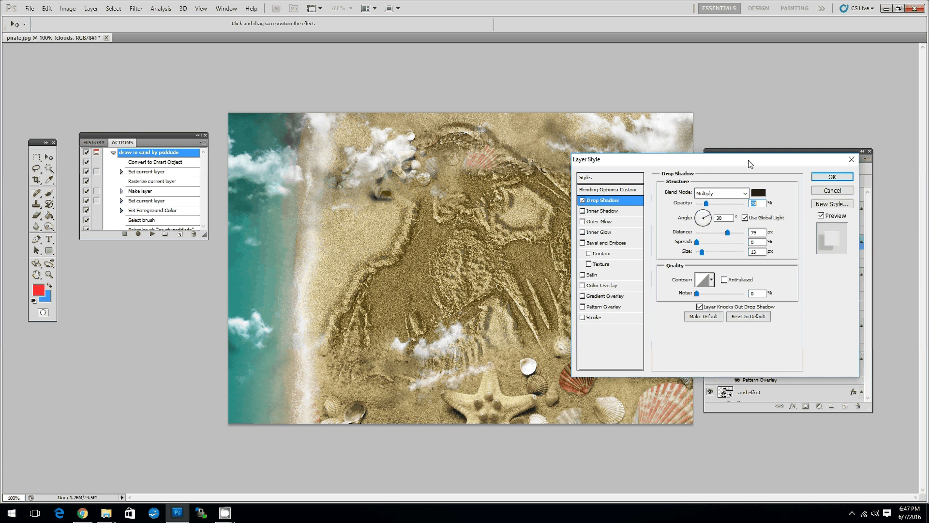
left_click_drag(749, 164, 622, 228)
left_click(705, 241)
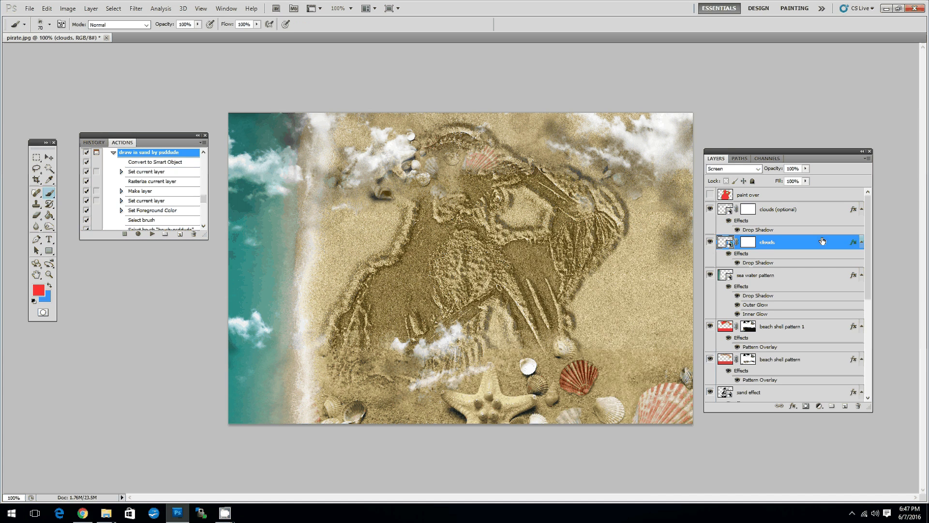
left_click(808, 211)
left_click(710, 209)
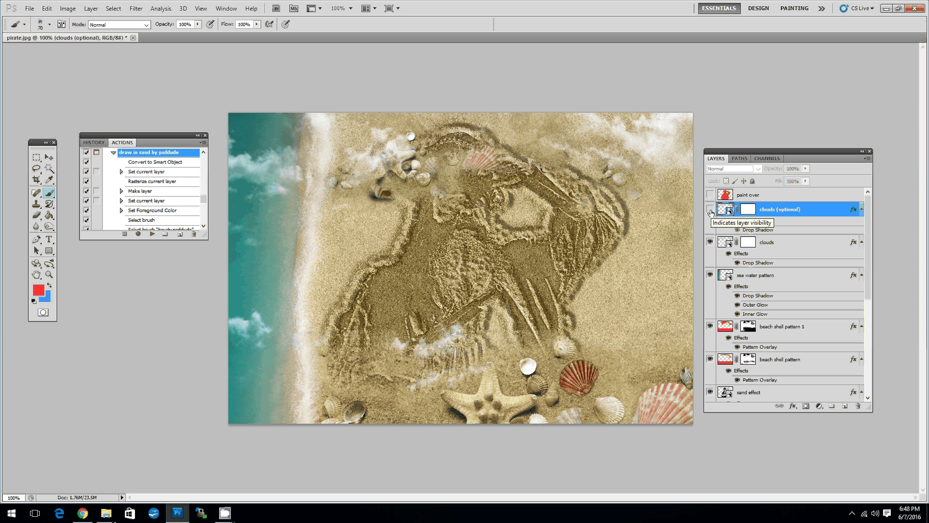
Step: Make the clouds (optional) layer visible again and select the sea water pattern layer
left_click(709, 209)
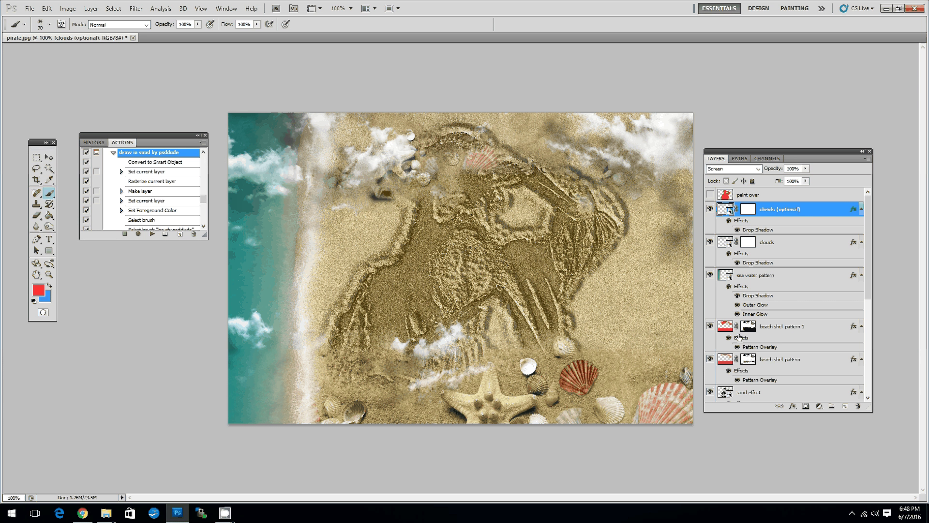
left_click(789, 276)
Step: Duplicate the sea water pattern layer as 'sea water pattern 1'
right_click(789, 276)
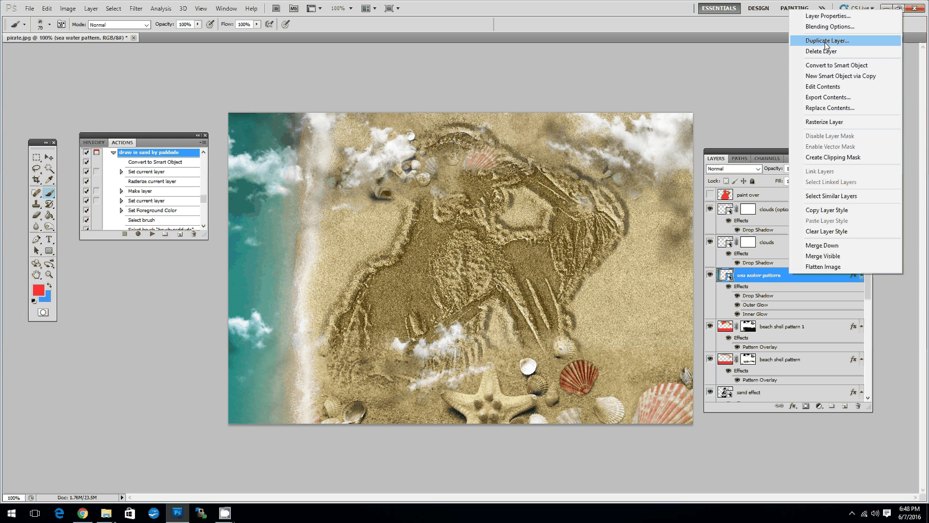
left_click(826, 41)
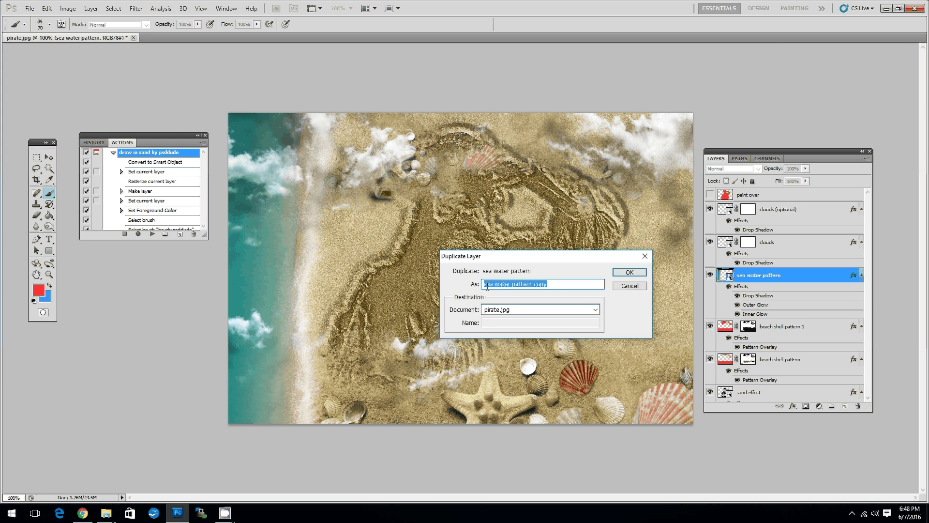
double_click(536, 283)
type("1")
key("Return")
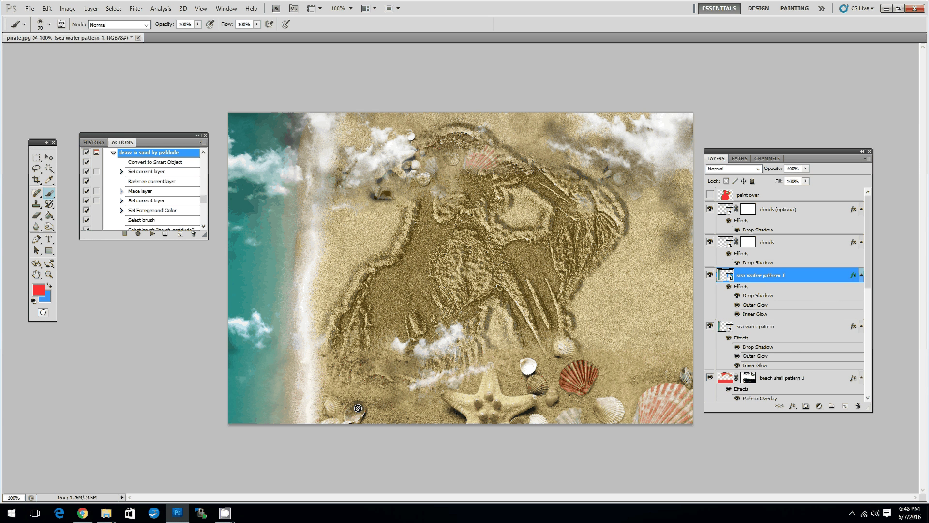
Step: Rotate the copy about -90° to stand upright and move it to the beach's right edge
left_click(48, 7)
mouse_move(128, 197)
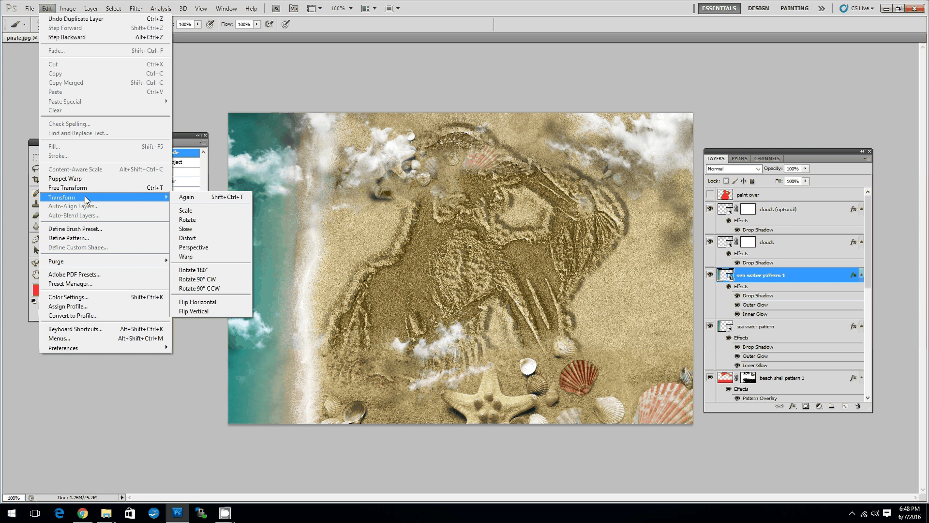
left_click(184, 211)
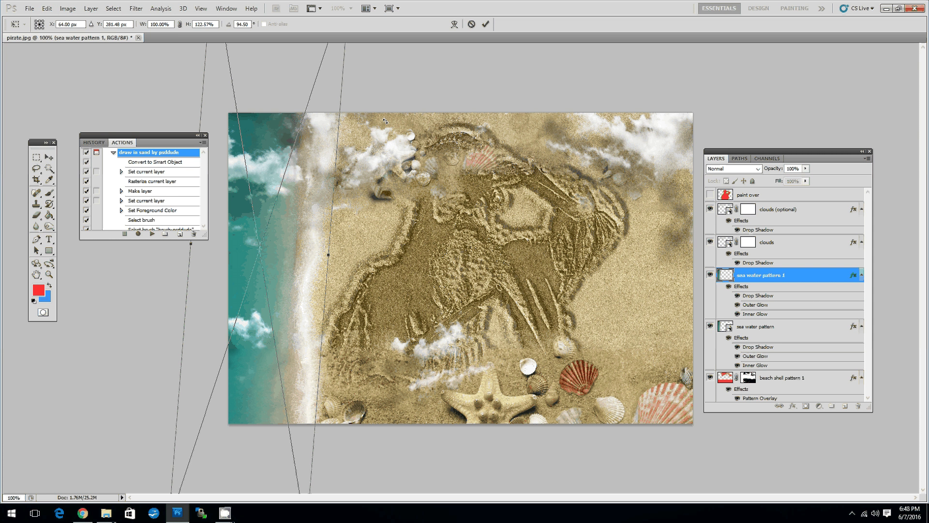
left_click_drag(386, 120, 687, 332)
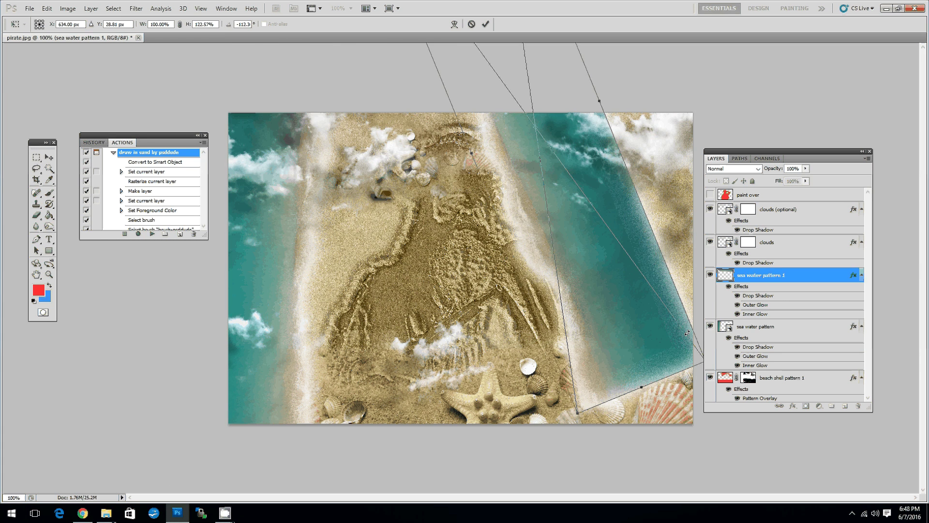
left_click_drag(687, 333, 612, 394)
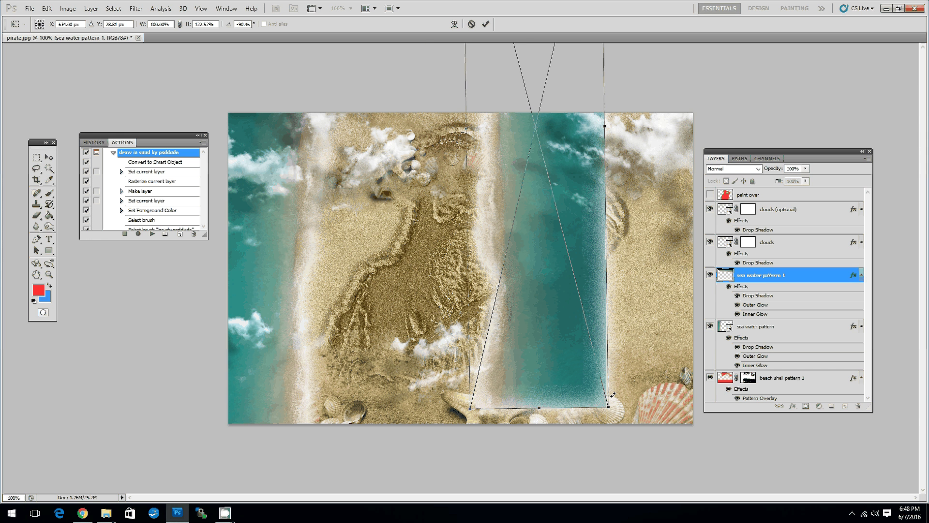
left_click_drag(591, 215, 689, 282)
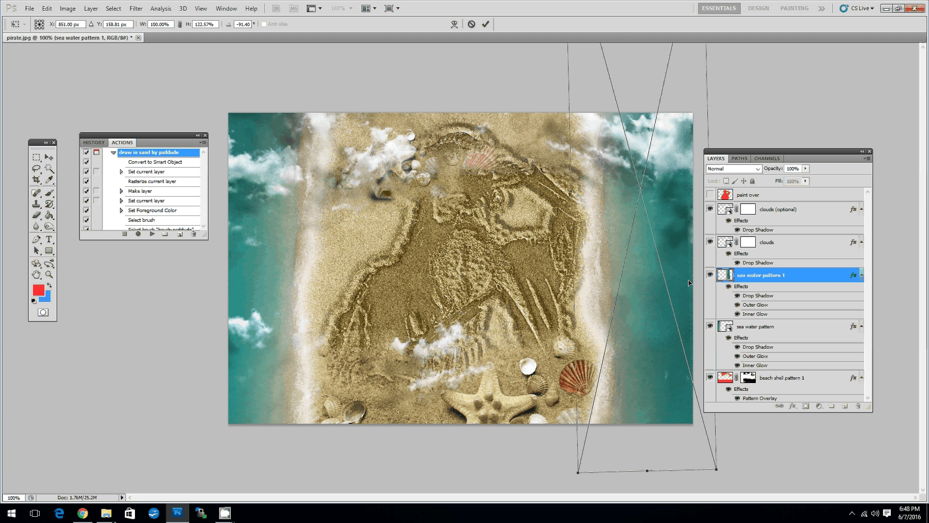
left_click_drag(728, 73, 685, 206)
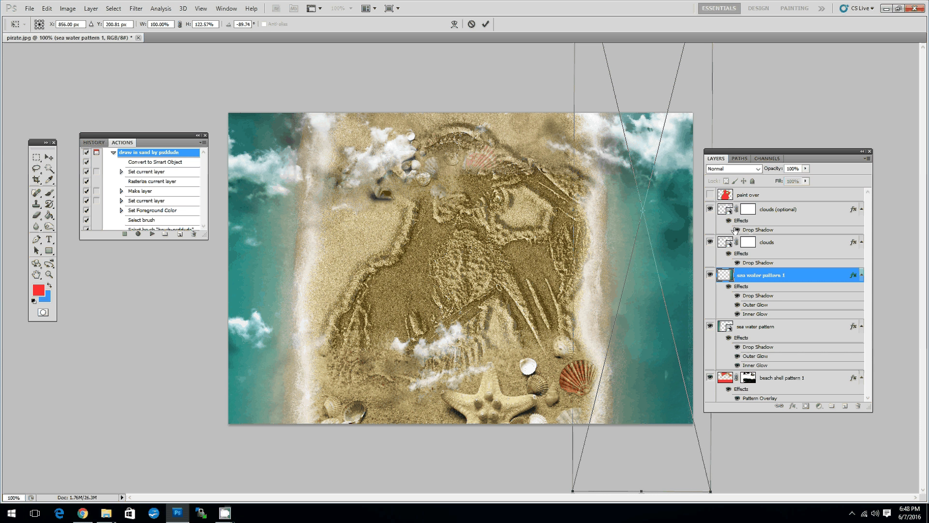
key("Return")
key("b")
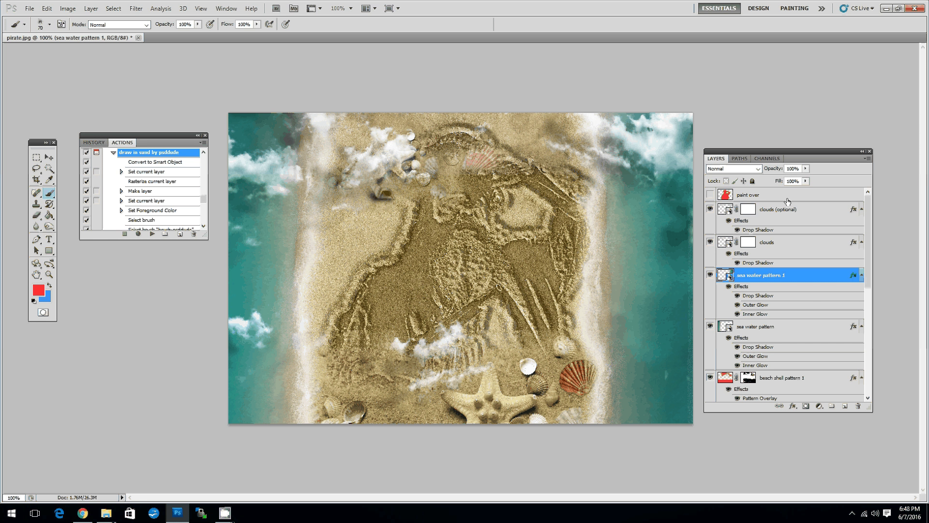
Step: Set sea water pattern 1 to 91% opacity and shift it right with the Move tool
left_click(805, 168)
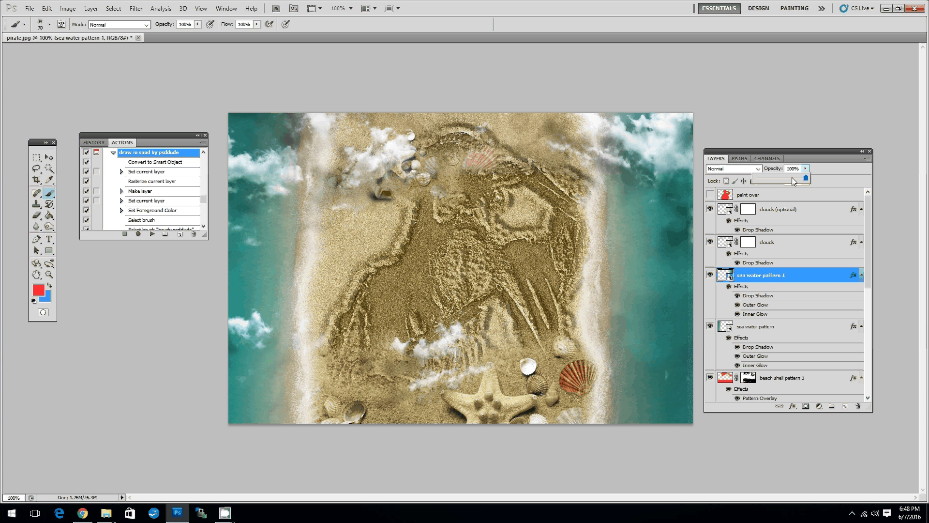
left_click(790, 179)
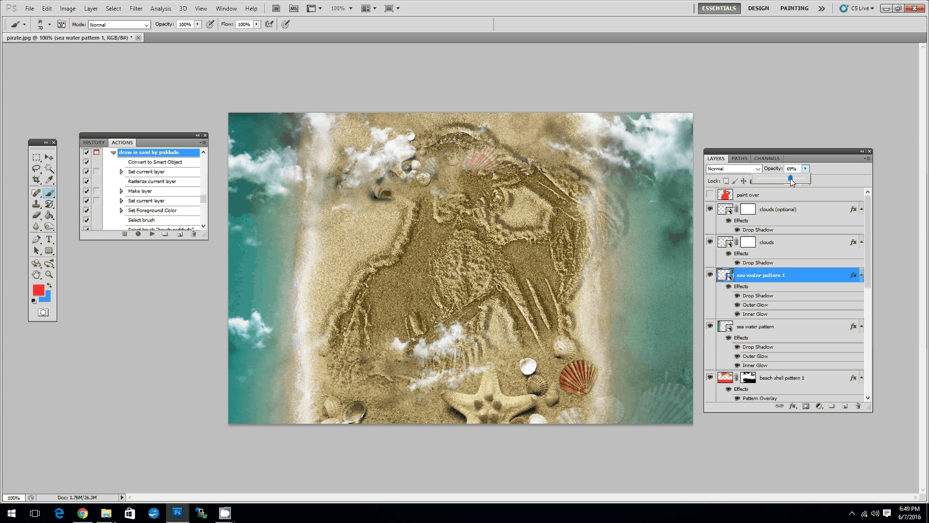
left_click_drag(792, 181, 799, 179)
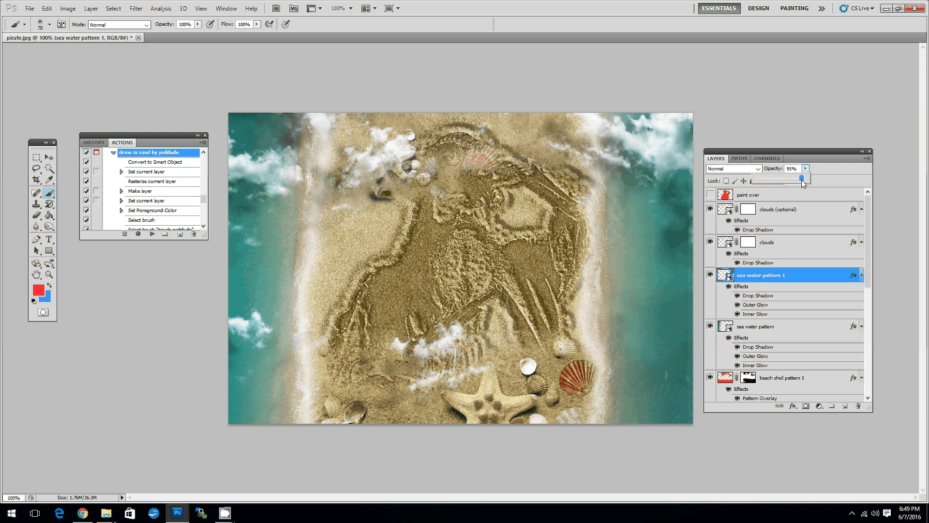
left_click_drag(802, 182, 801, 183)
key("v")
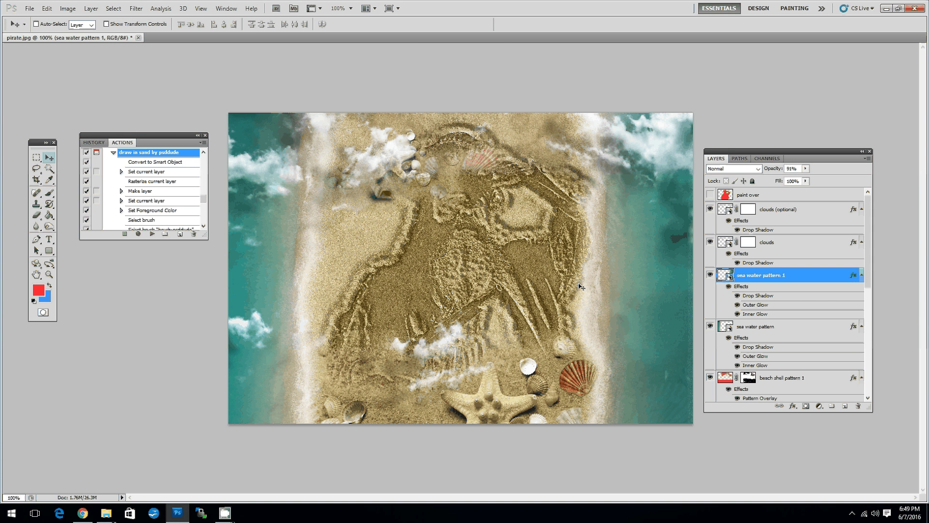
left_click_drag(581, 286, 645, 286)
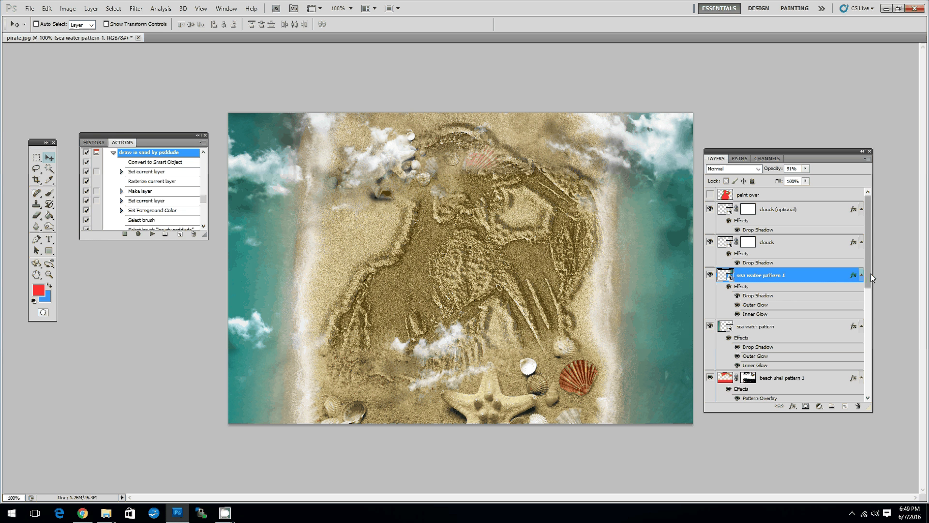
Step: Toggle the sand effect and draw in sand layers off and on to compare
left_click_drag(870, 274, 874, 367)
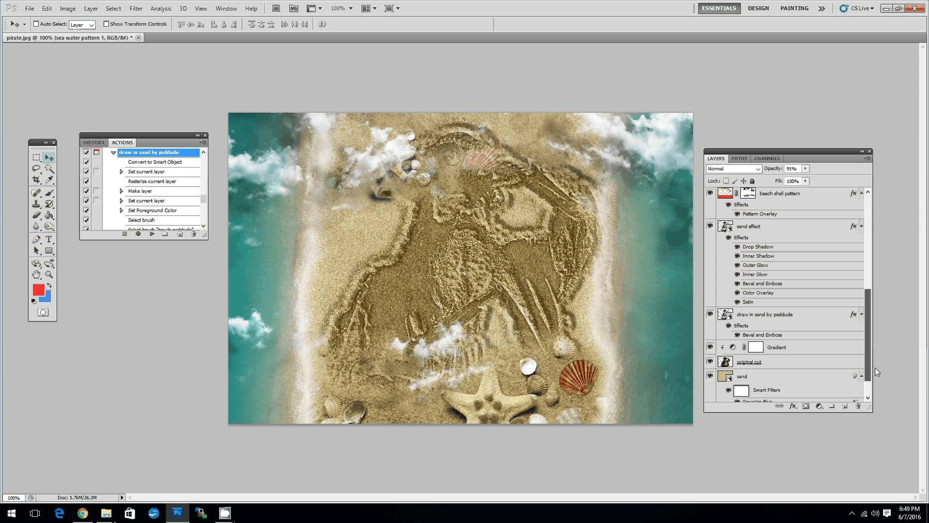
scroll(799, 266, "down", 1)
left_click(770, 214)
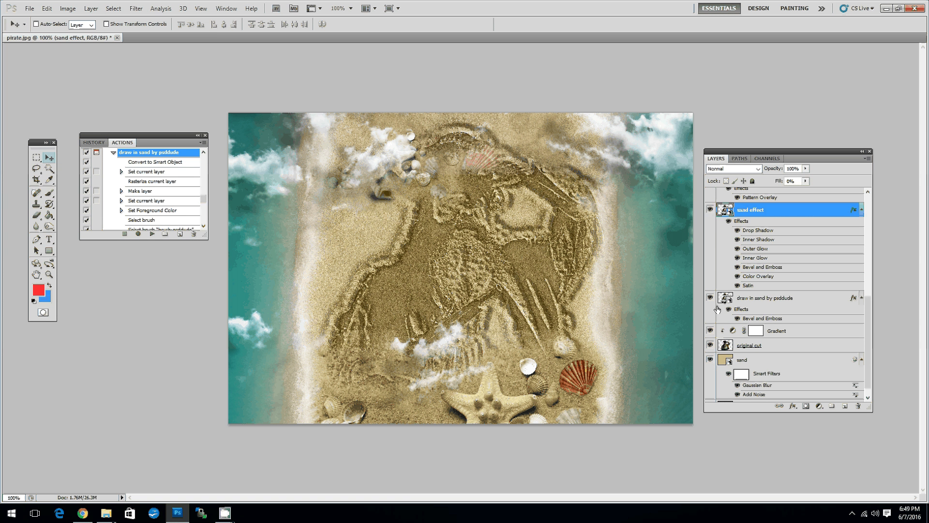
left_click(709, 210)
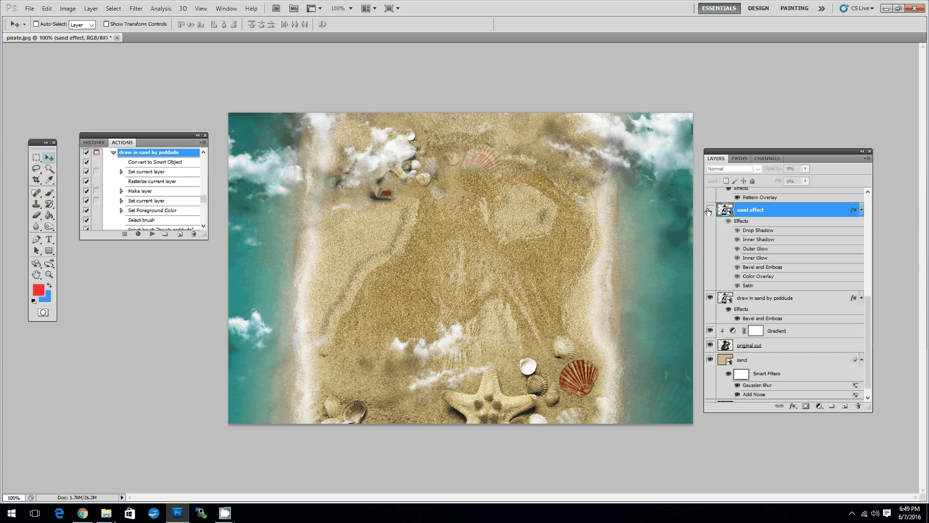
left_click(709, 210)
left_click(718, 302)
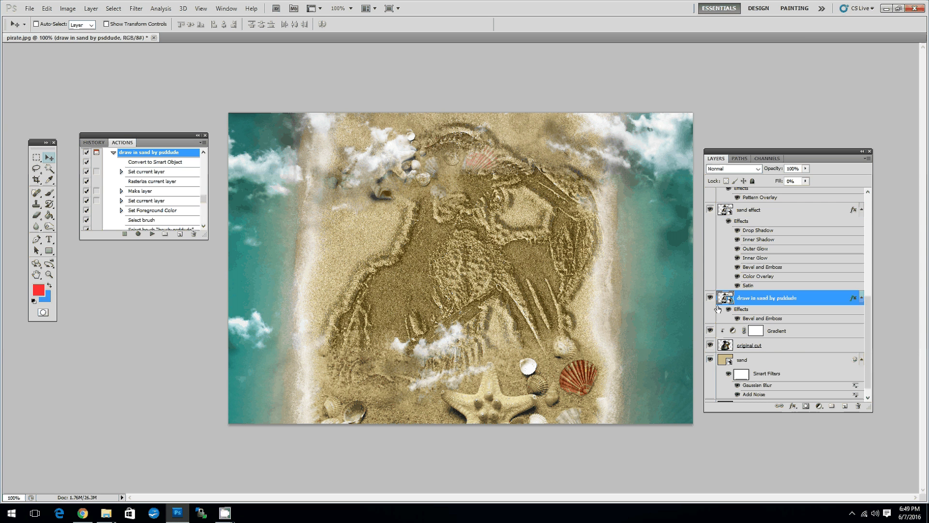
left_click(710, 297)
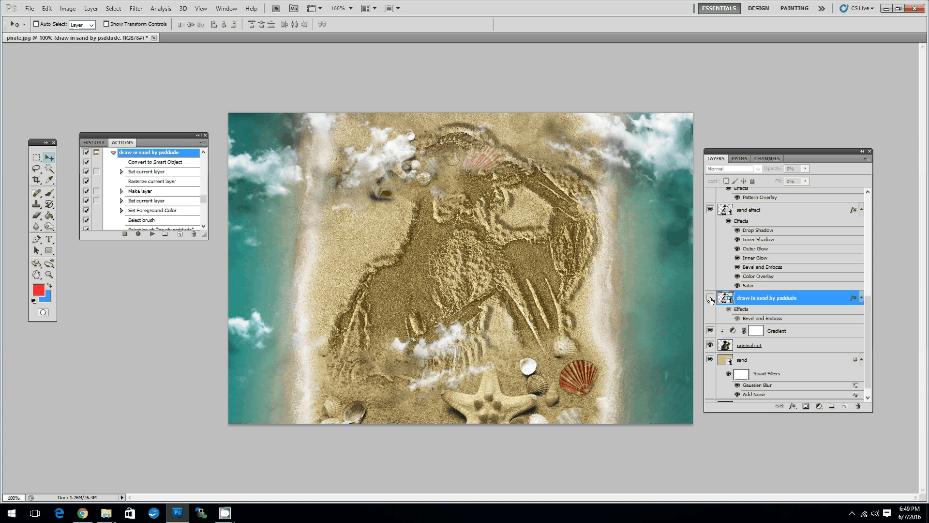
left_click(709, 298)
Step: Lower the sand effect layer's opacity to 77%
left_click(779, 209)
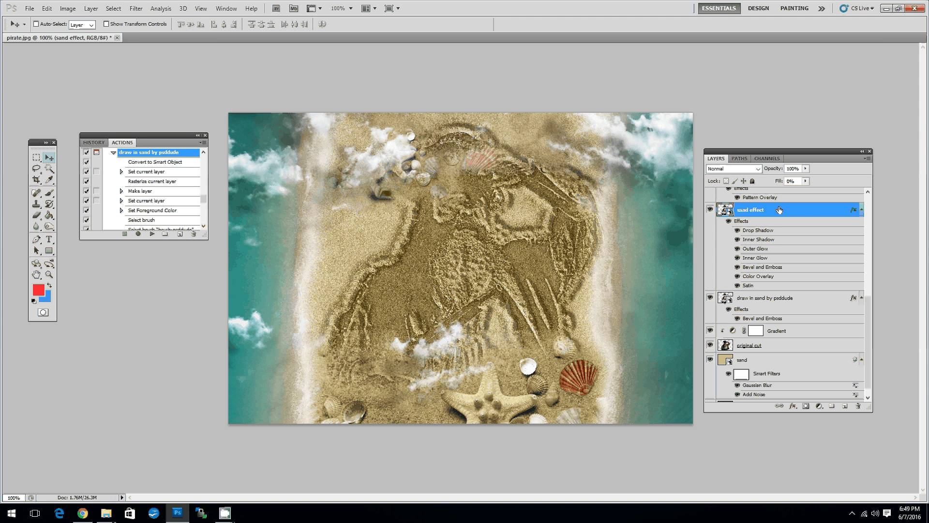
left_click(805, 168)
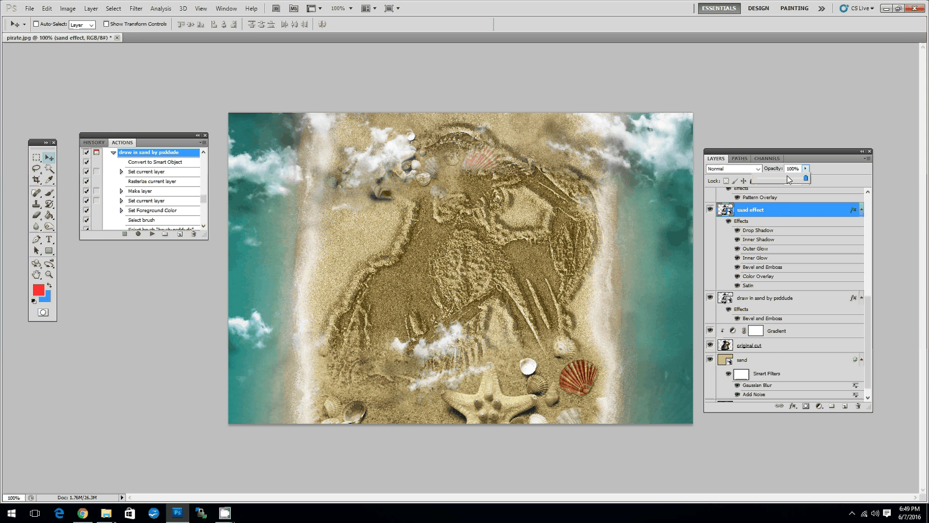
left_click_drag(789, 179, 783, 181)
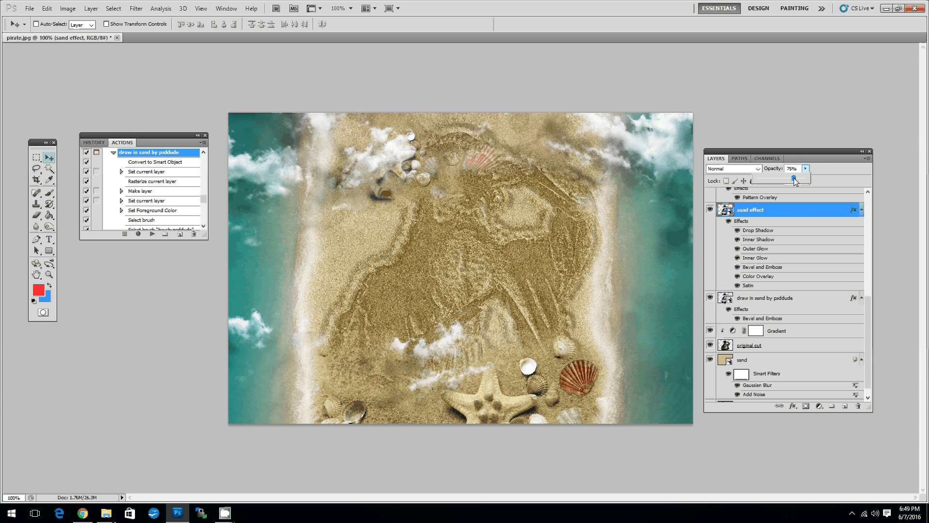
left_click_drag(793, 178, 794, 213)
double_click(795, 213)
left_click_drag(524, 235, 675, 175)
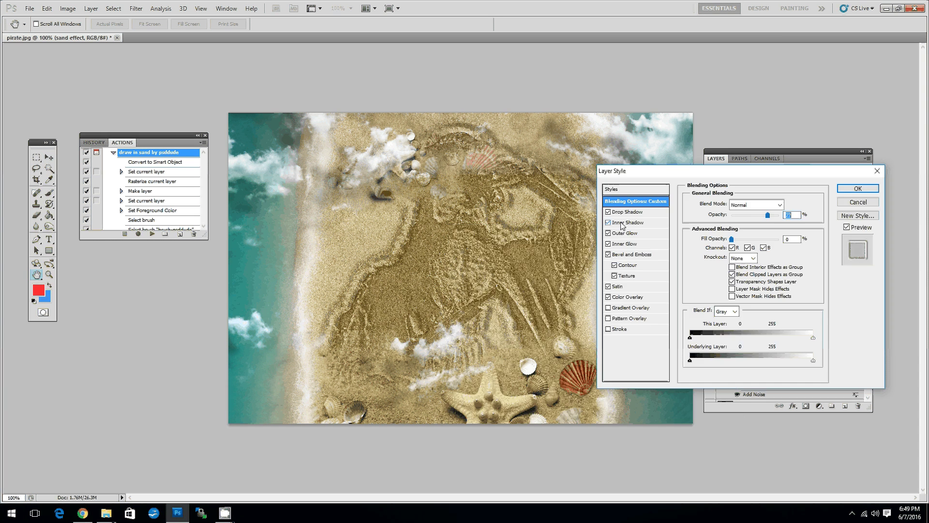
left_click(624, 224)
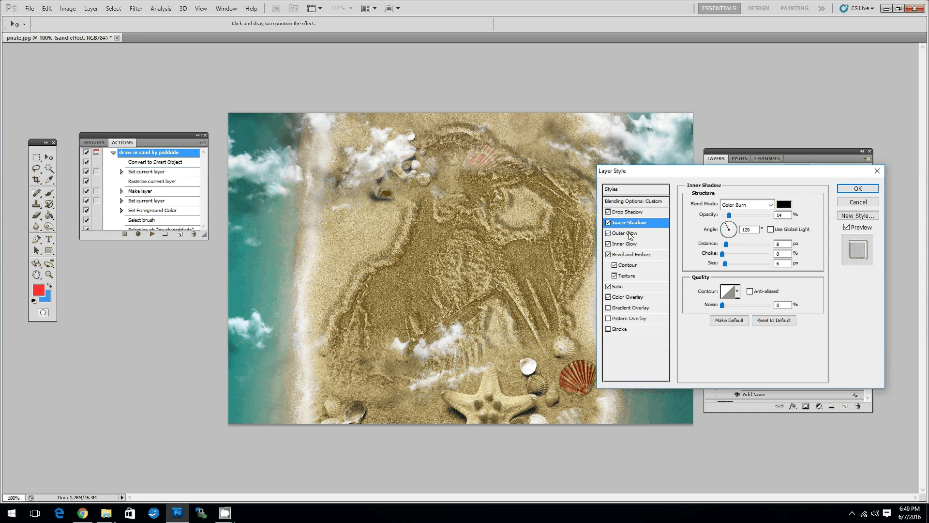
left_click(629, 254)
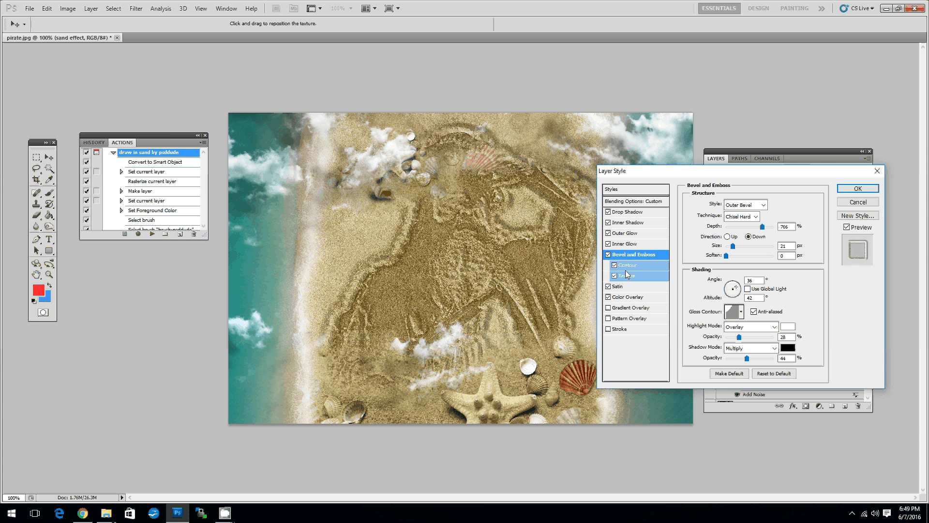
left_click(639, 223)
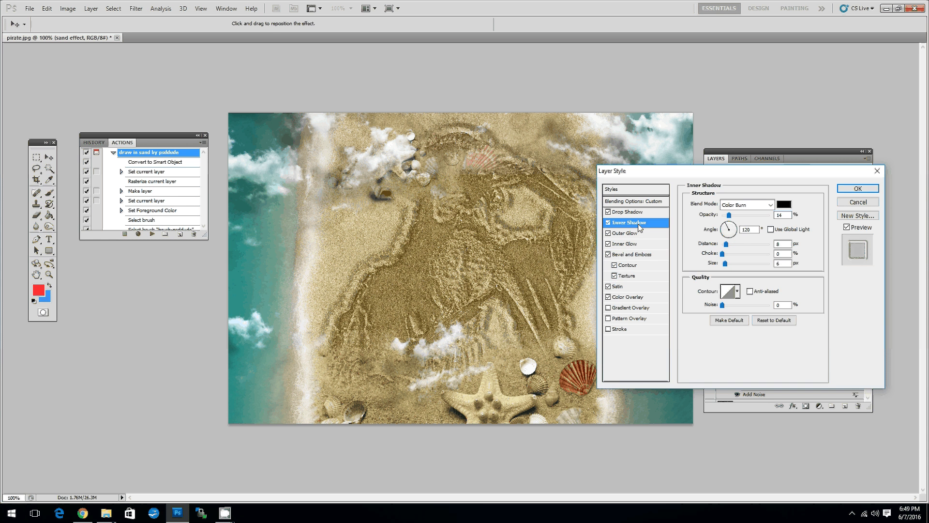
left_click_drag(677, 177, 625, 188)
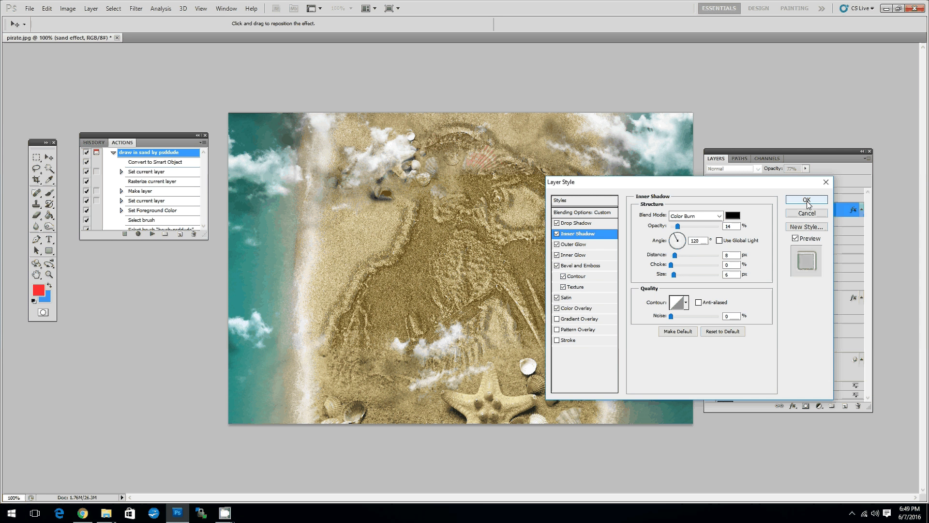
Step: Close the layer style, compare the original cut layer, and fade it to 35% opacity
left_click(806, 200)
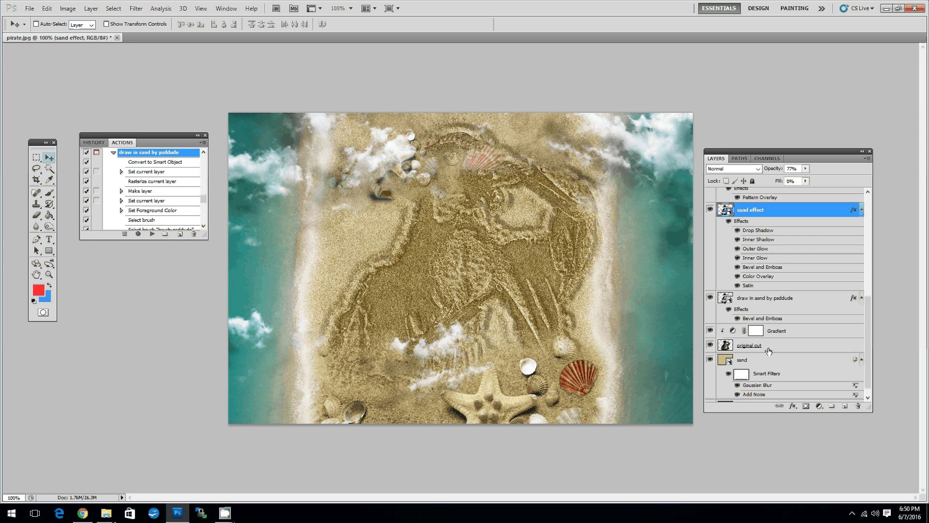
left_click(777, 348)
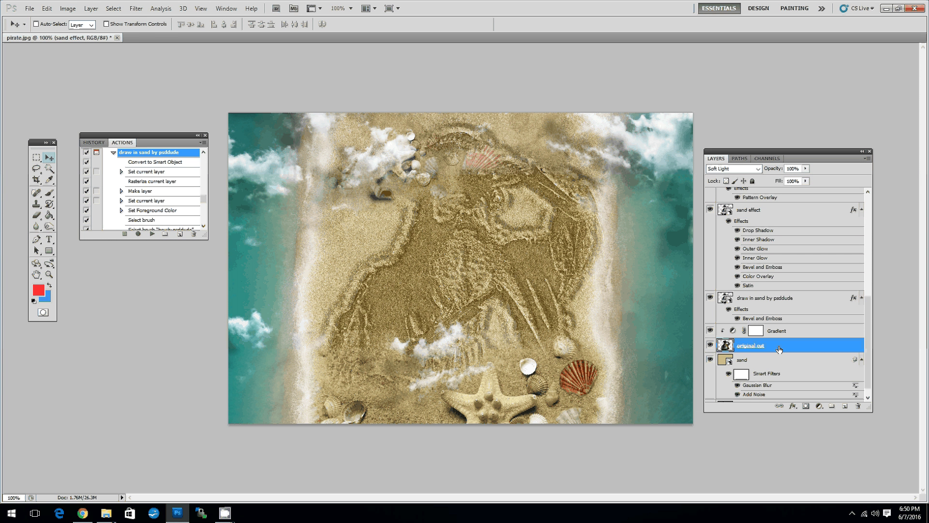
left_click(710, 346)
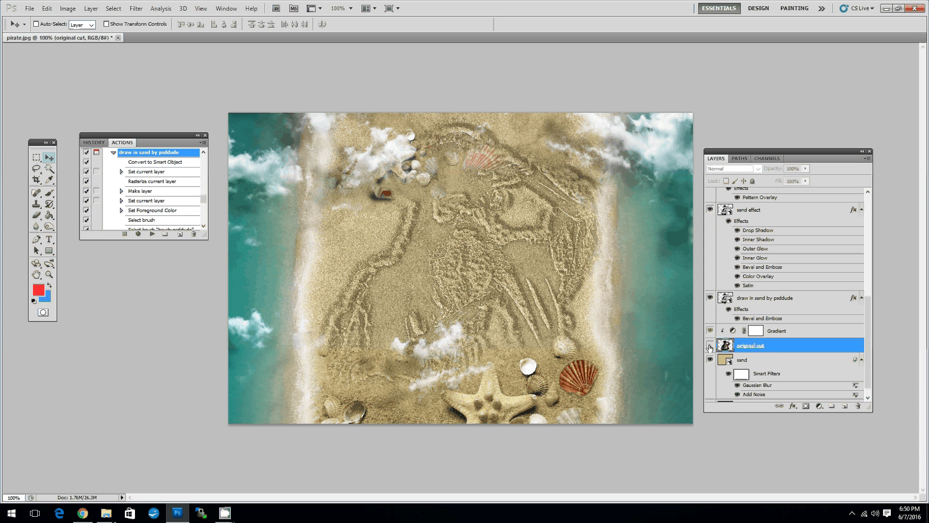
left_click(709, 346)
left_click(805, 168)
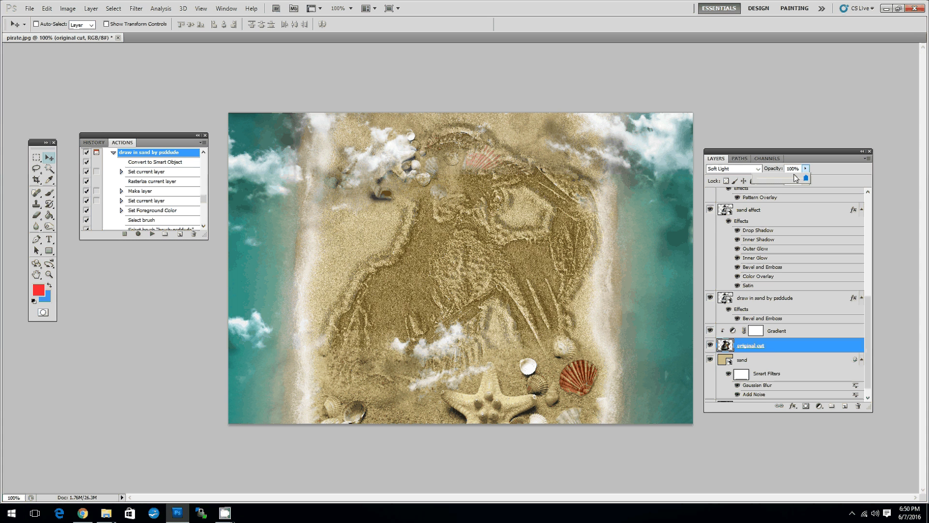
left_click_drag(796, 178, 775, 179)
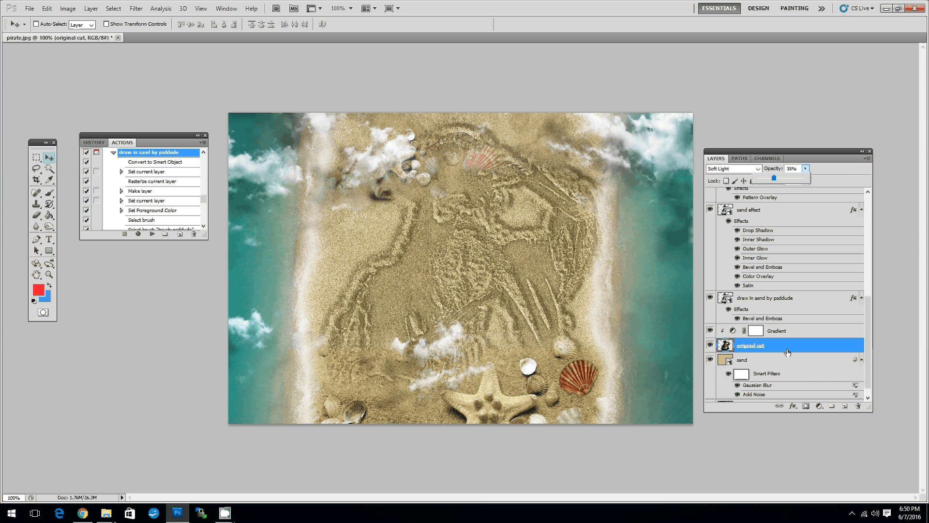
left_click_drag(869, 345, 870, 350)
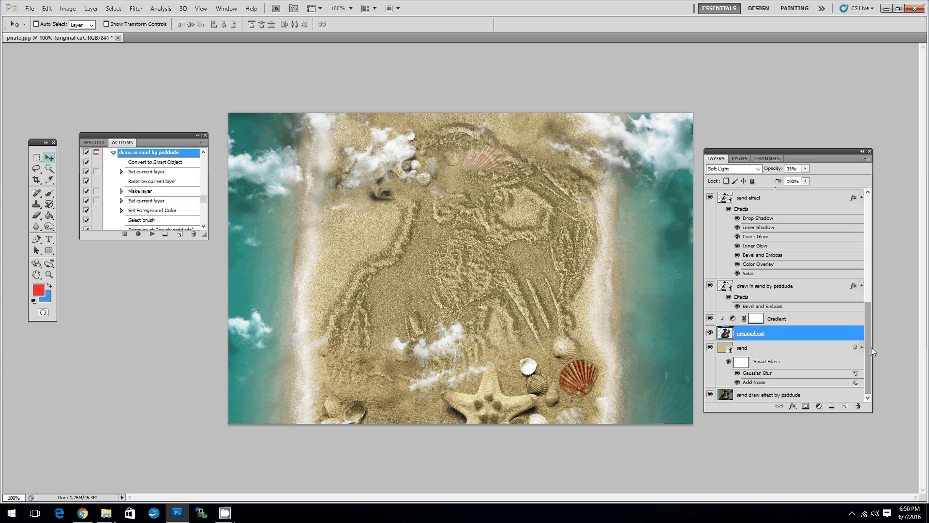
Step: Target the beach shell pattern 1 mask with default black/white colours and the Brush tool
left_click_drag(871, 347, 887, 236)
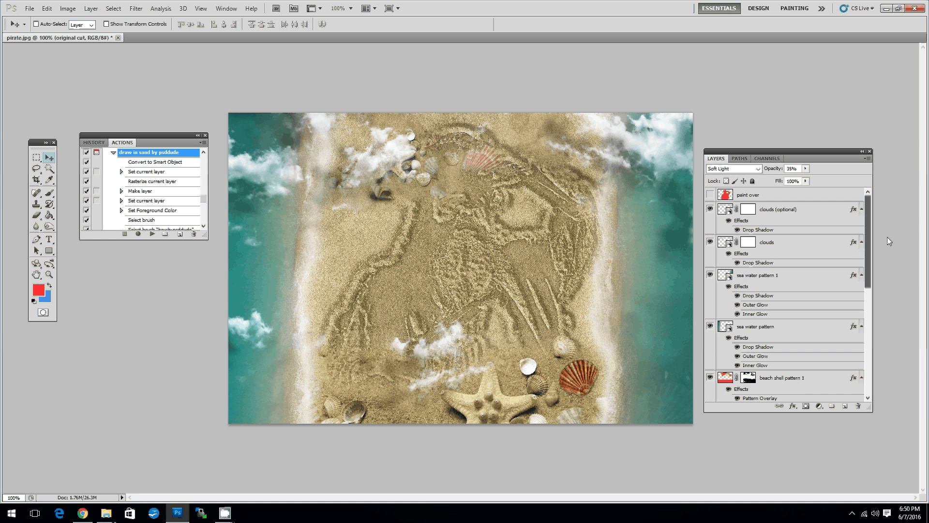
left_click(793, 213)
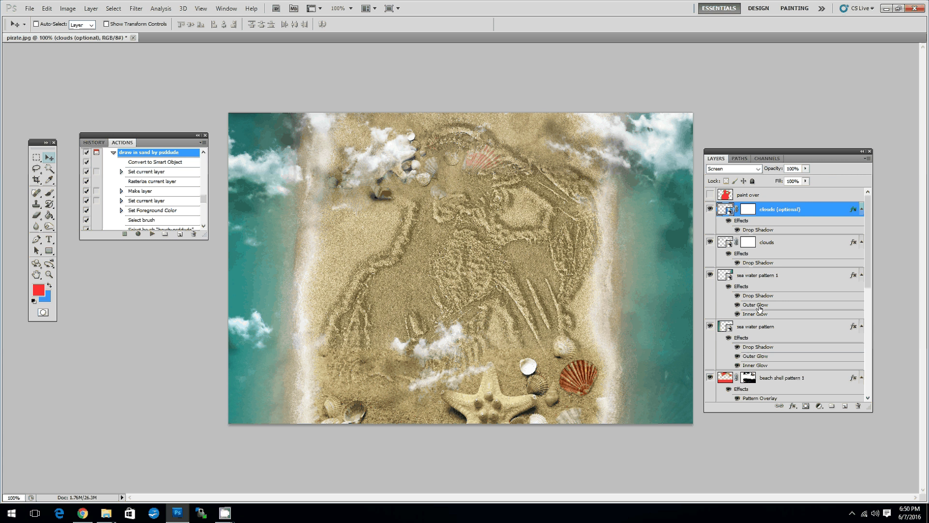
left_click(783, 378)
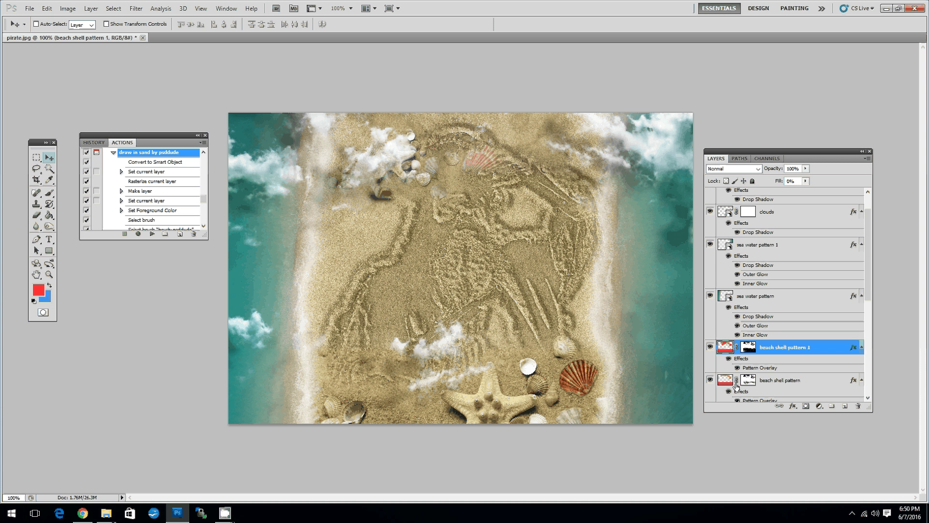
left_click(710, 348)
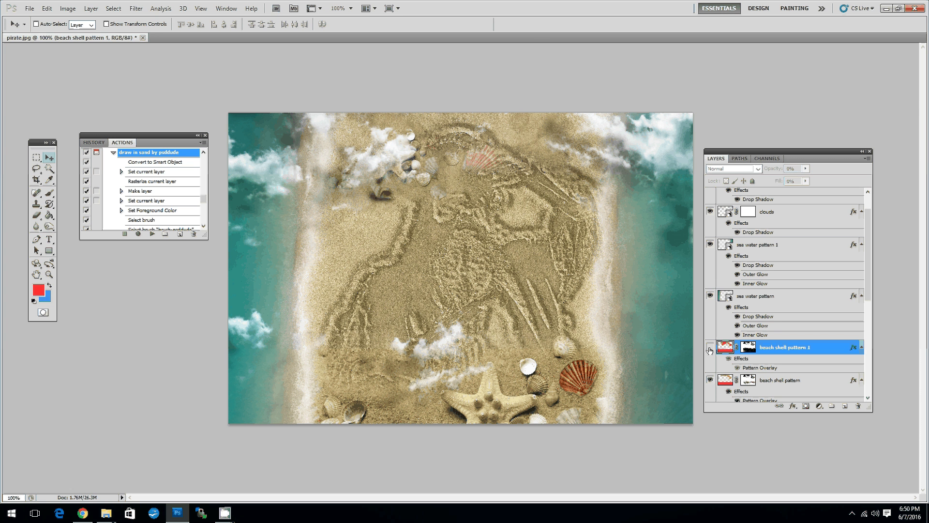
left_click(709, 348)
left_click(748, 347)
key("d")
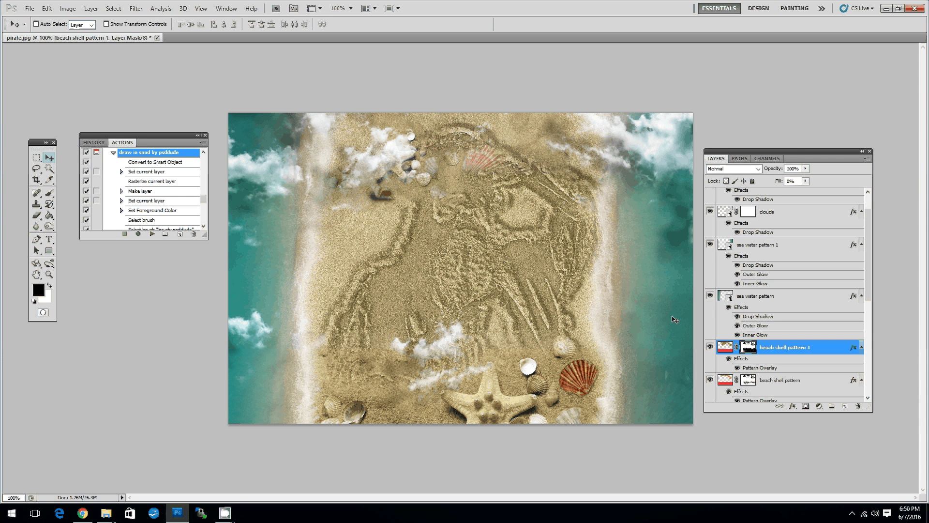
key("b")
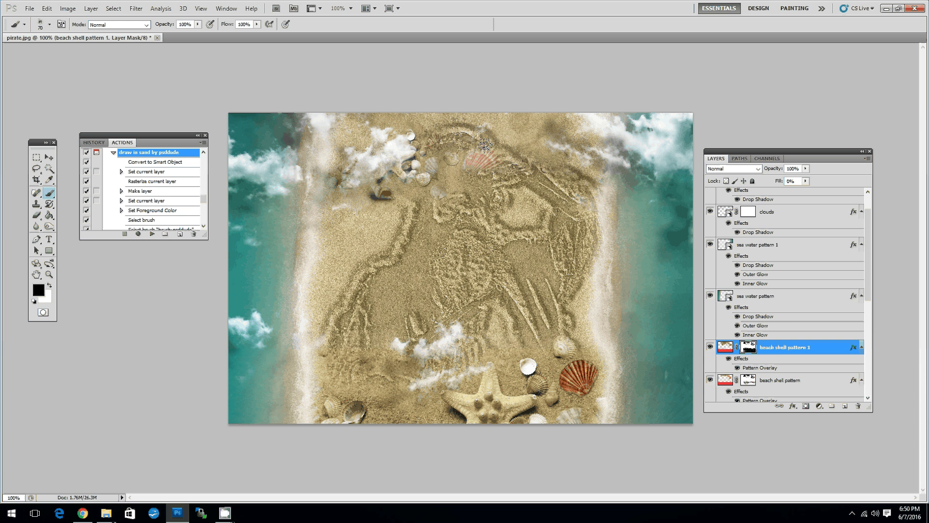